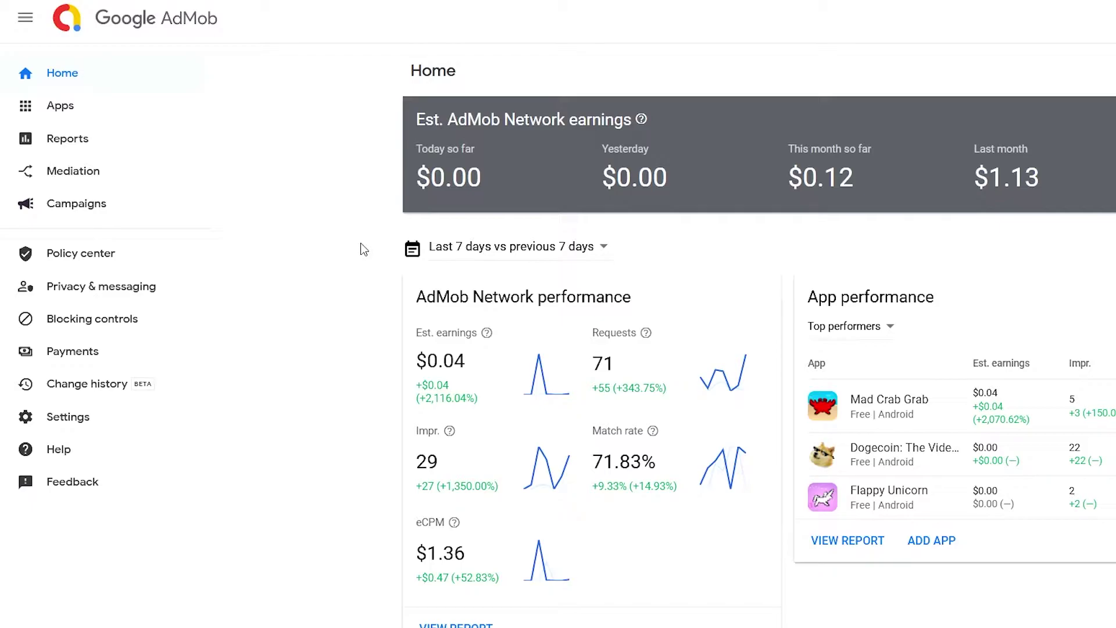
click(174, 108)
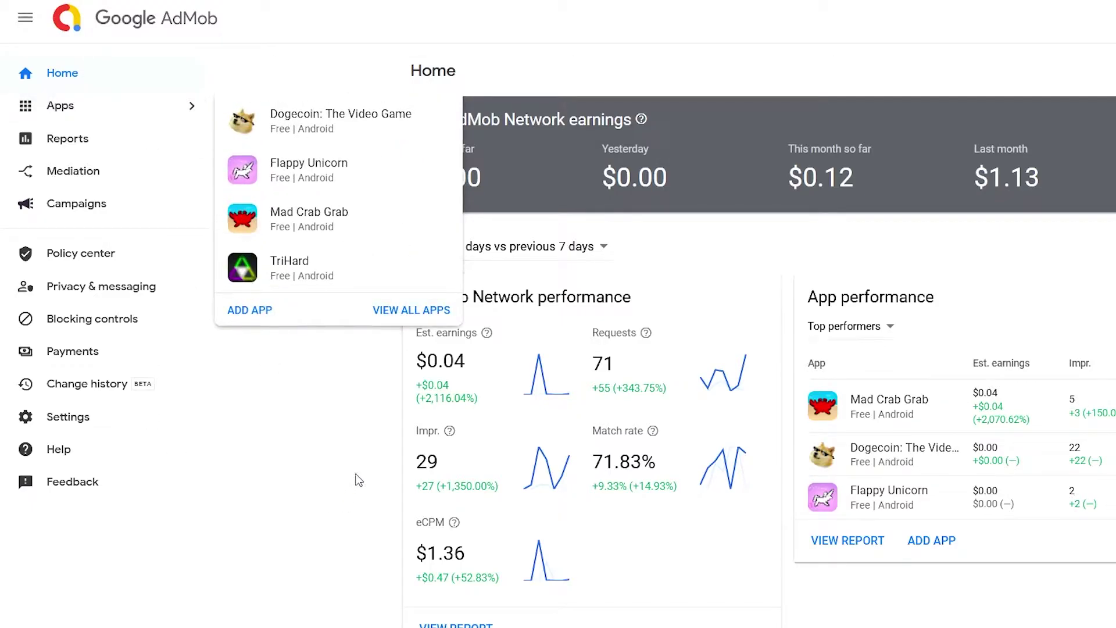
click(369, 378)
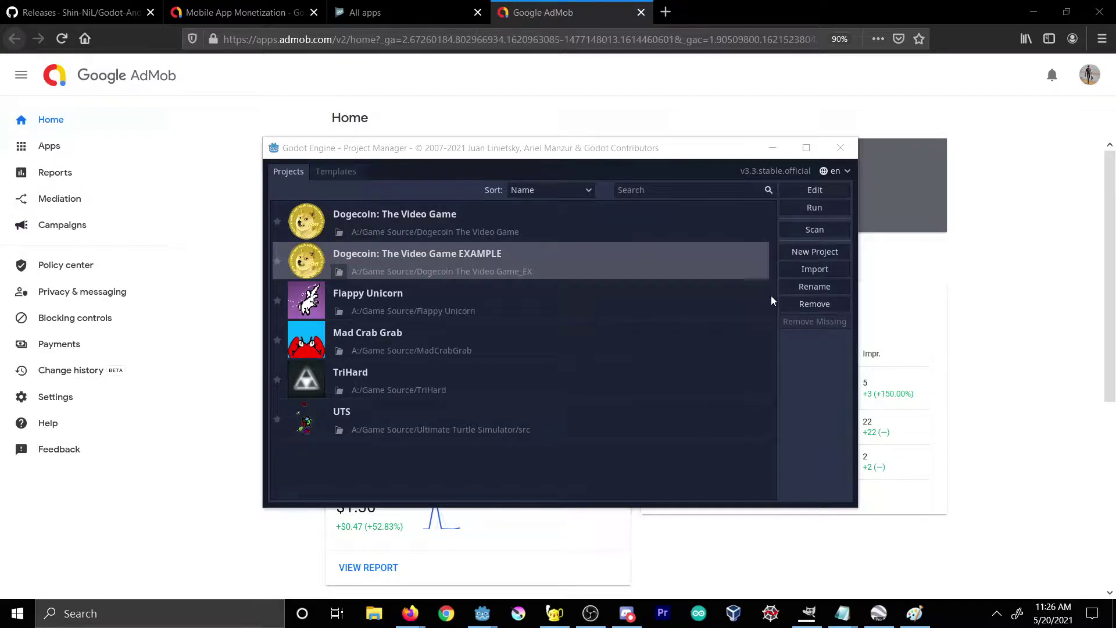
Open the Dogecoin: The Video Game EXAMPLE project in Godot for editing and install the Android build template.
click(813, 192)
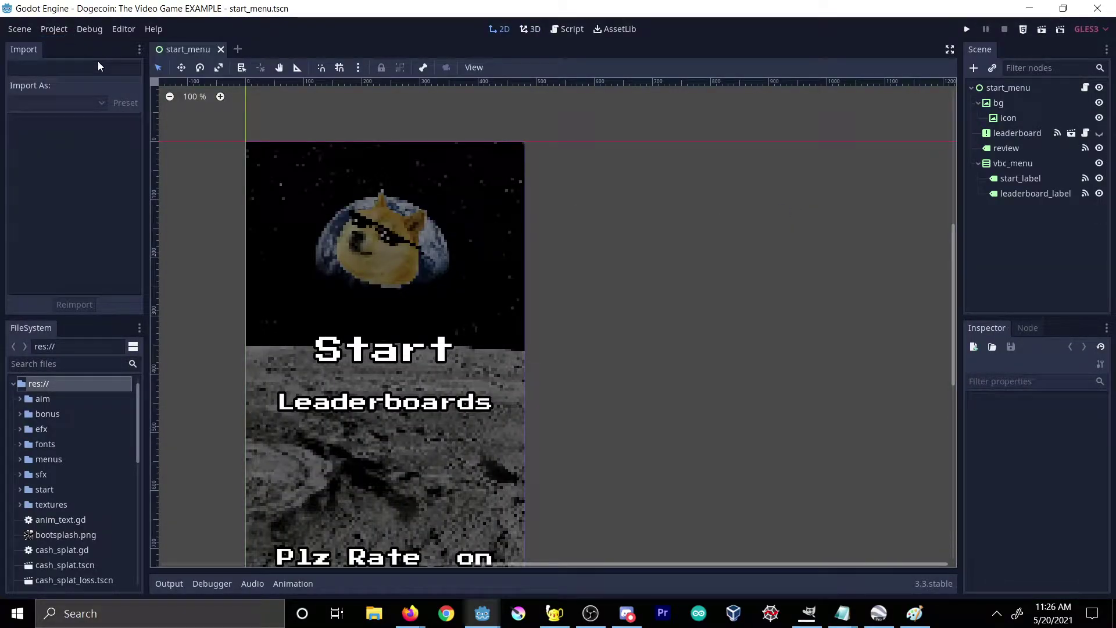
click(54, 30)
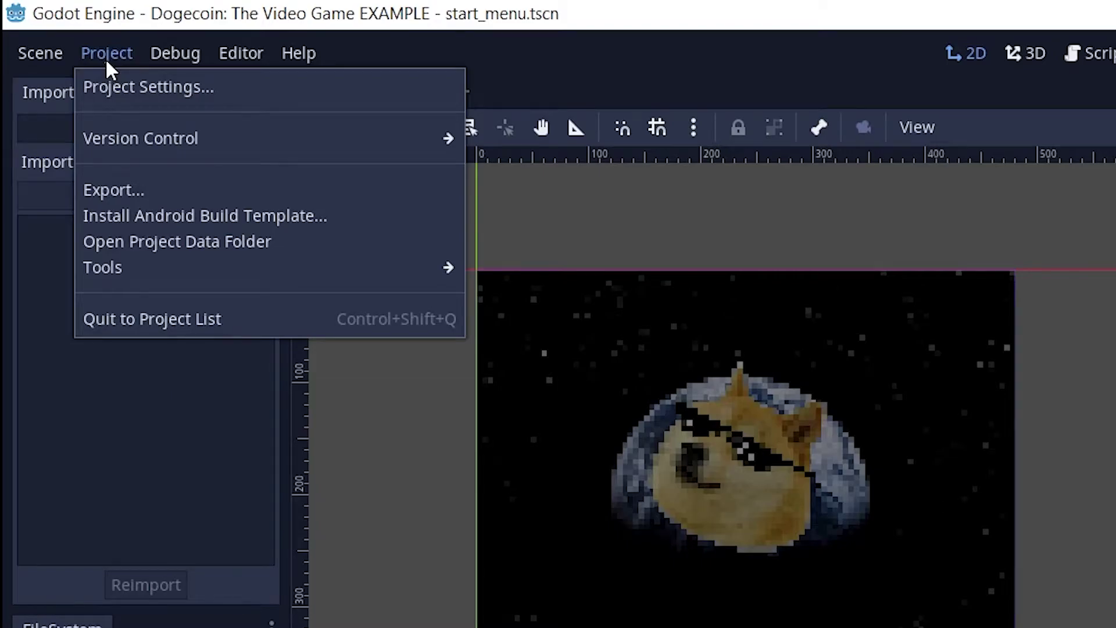
click(250, 216)
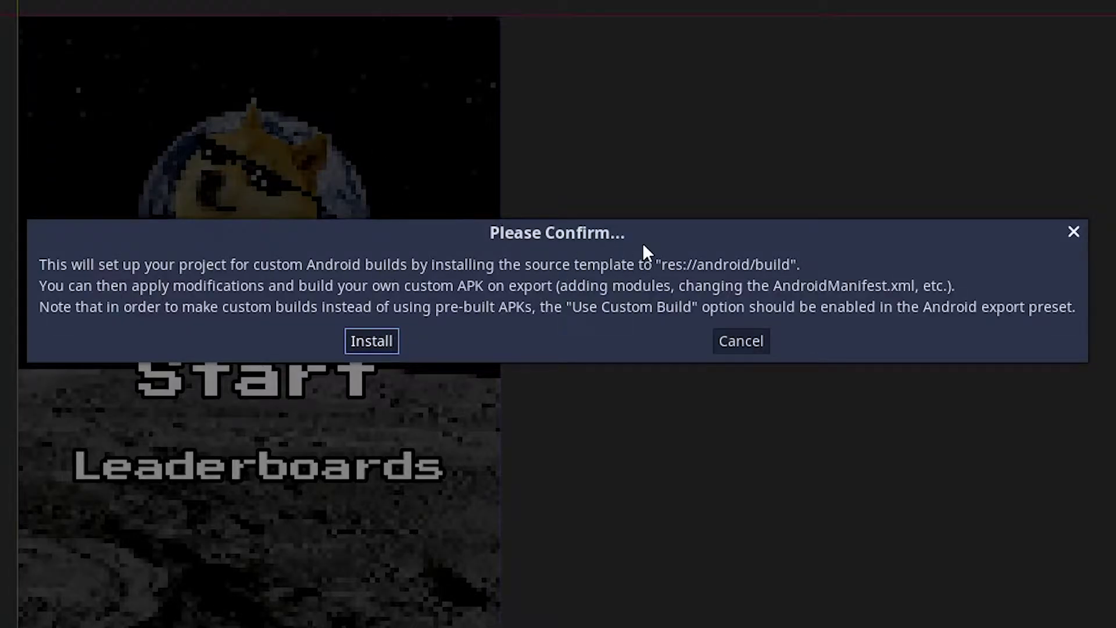
click(378, 343)
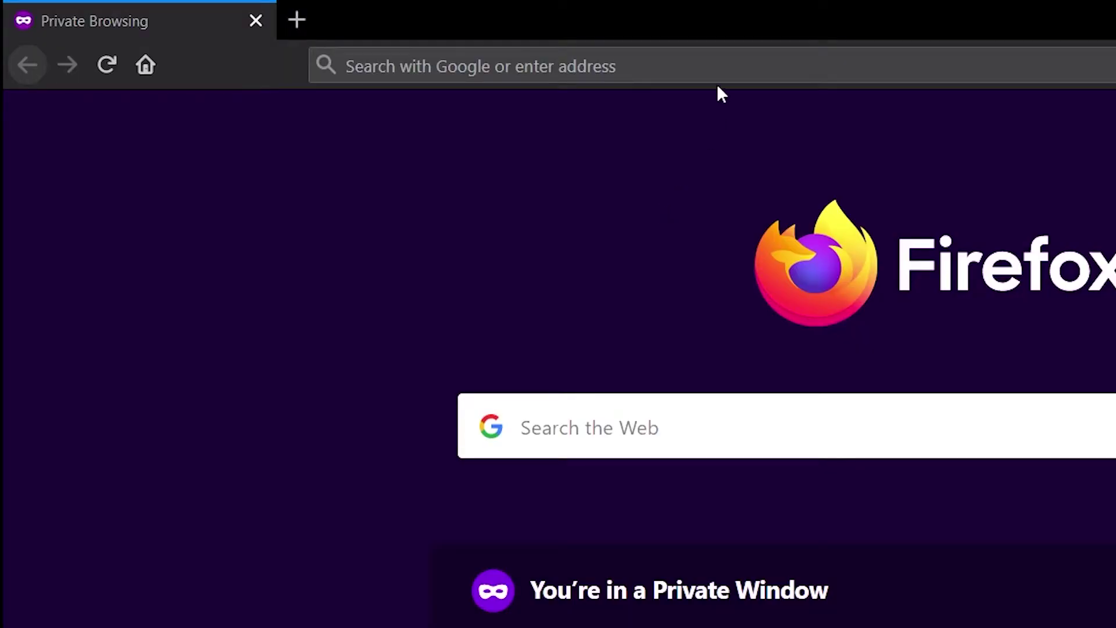
right_click(735, 69)
click(822, 184)
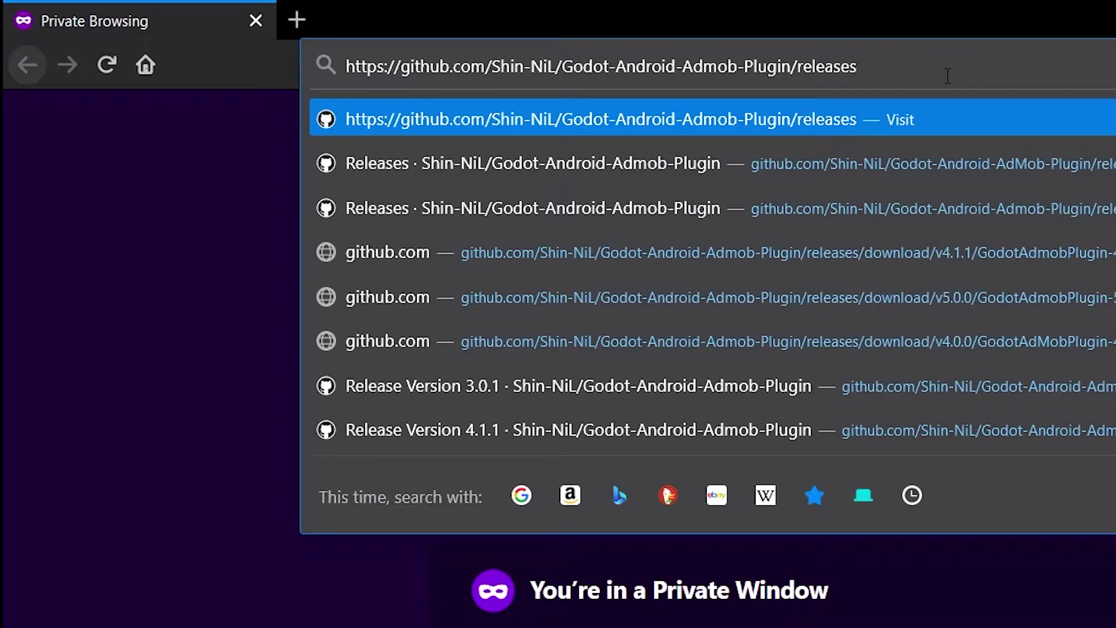
key(Return)
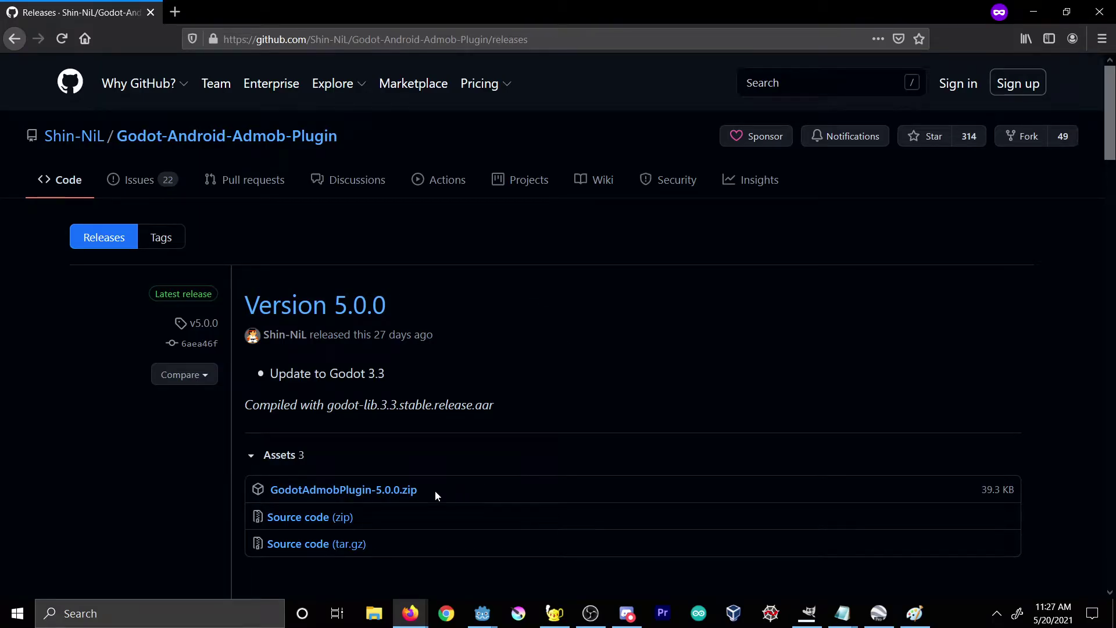
Download GodotAdmobPlugin-5.0.0.zip from the Version 5.0.0 release assets and save the file.
click(325, 490)
click(533, 416)
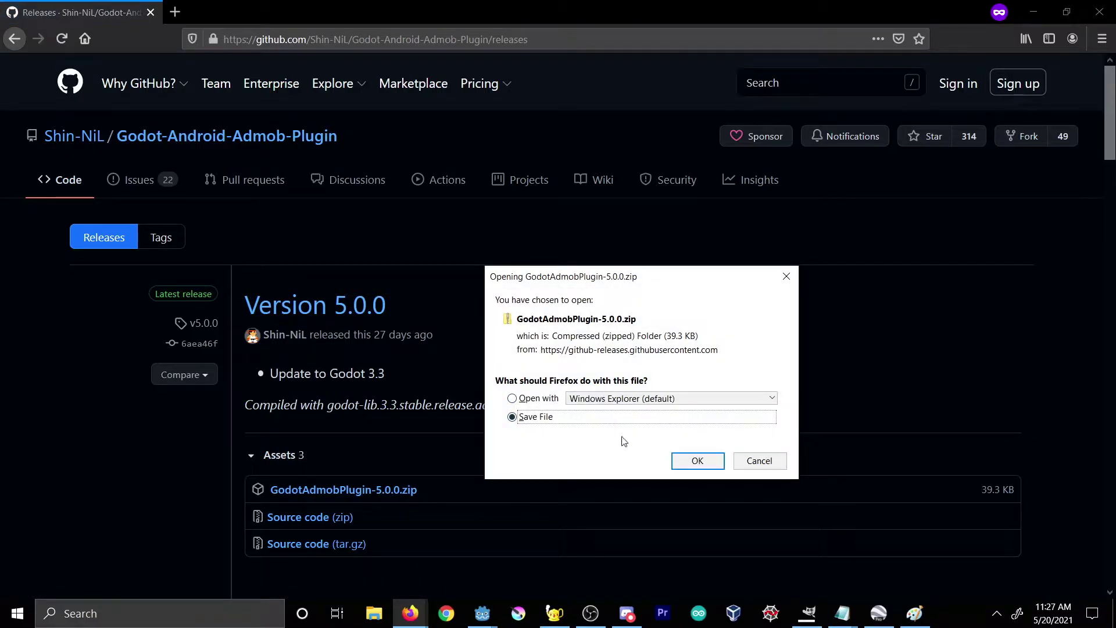
click(700, 463)
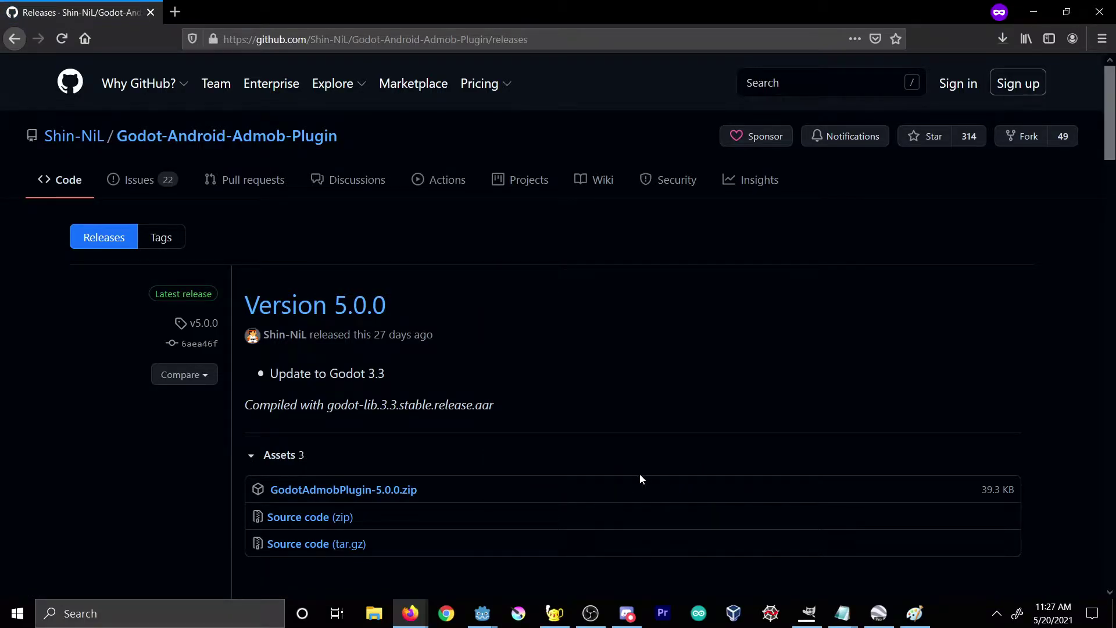
Switch to the Godot editor and close it.
click(481, 622)
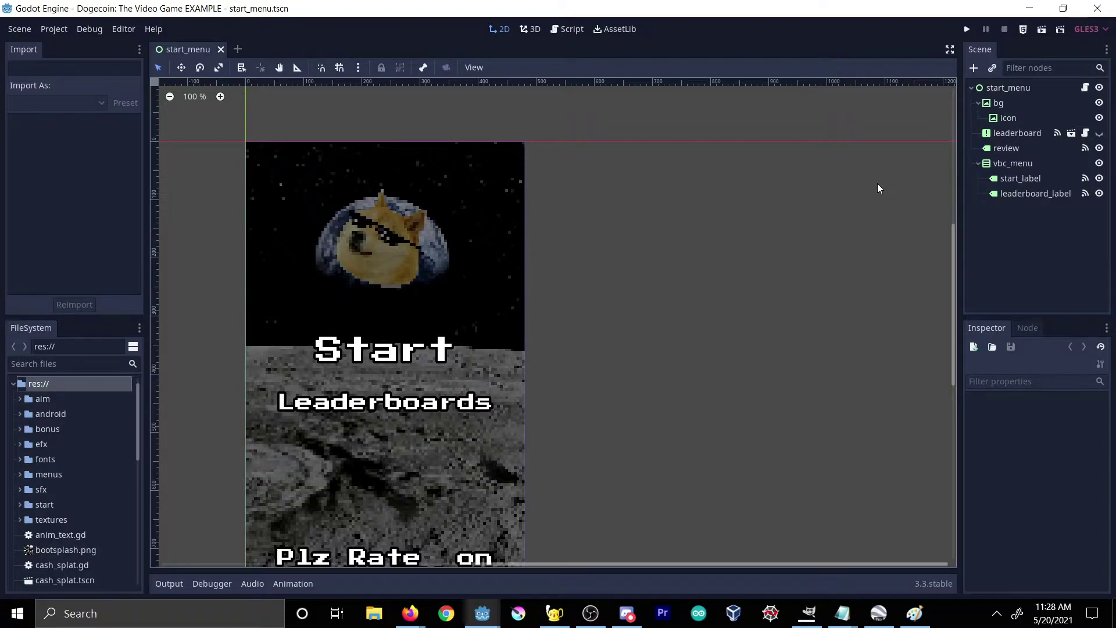
click(1095, 11)
click(540, 317)
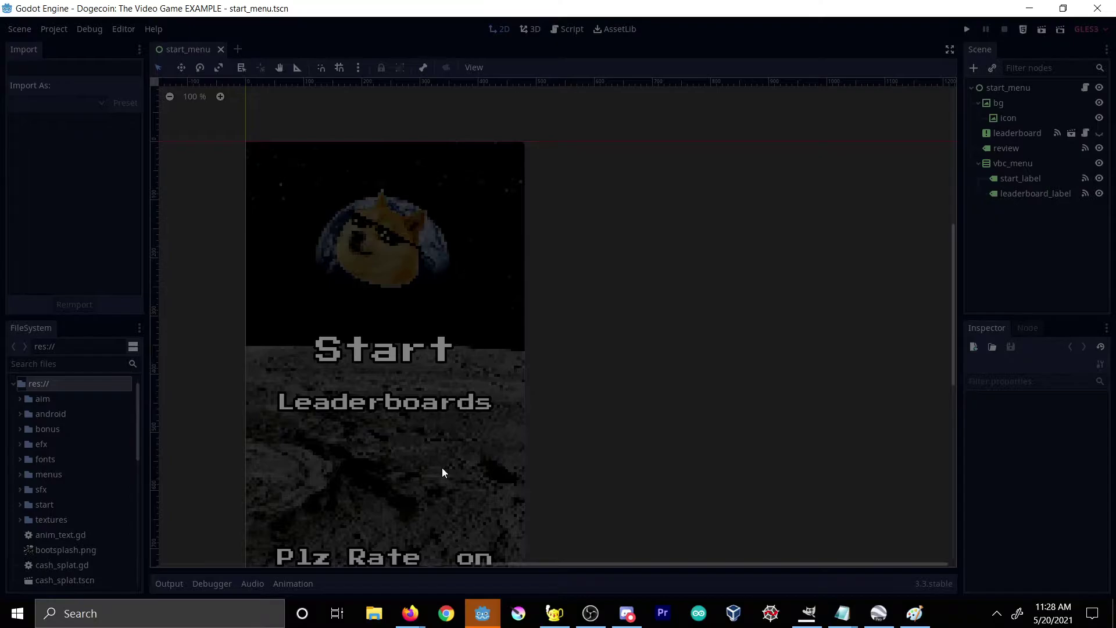
In File Explorer, open the android folder of Dogecoin The Video Game_EX inside Game Source on Dev (A:).
click(410, 613)
right_click(374, 614)
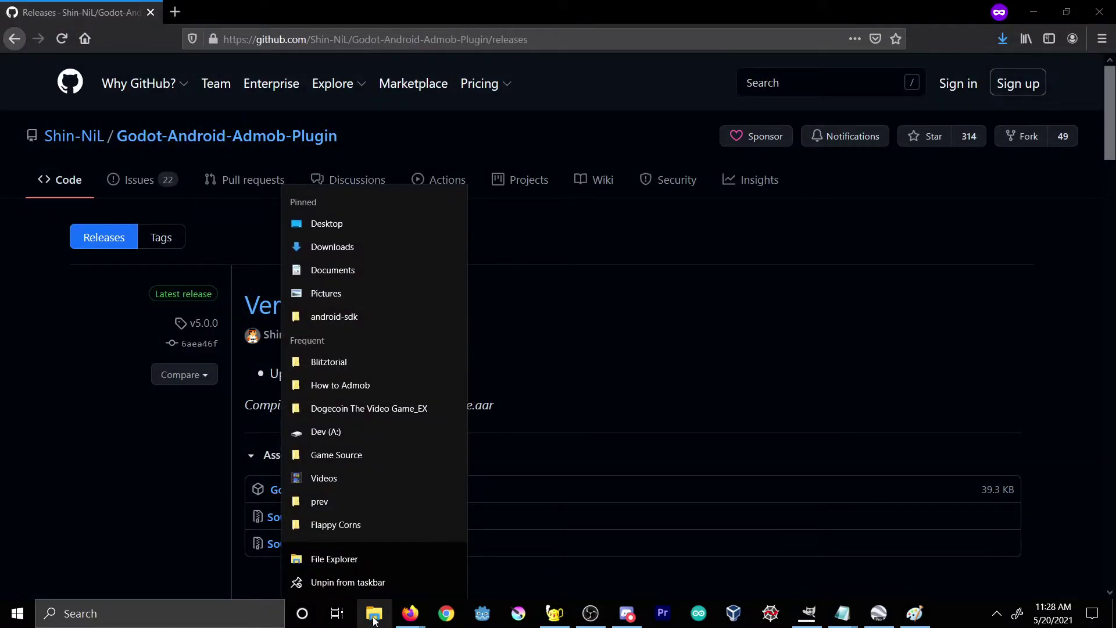
click(371, 562)
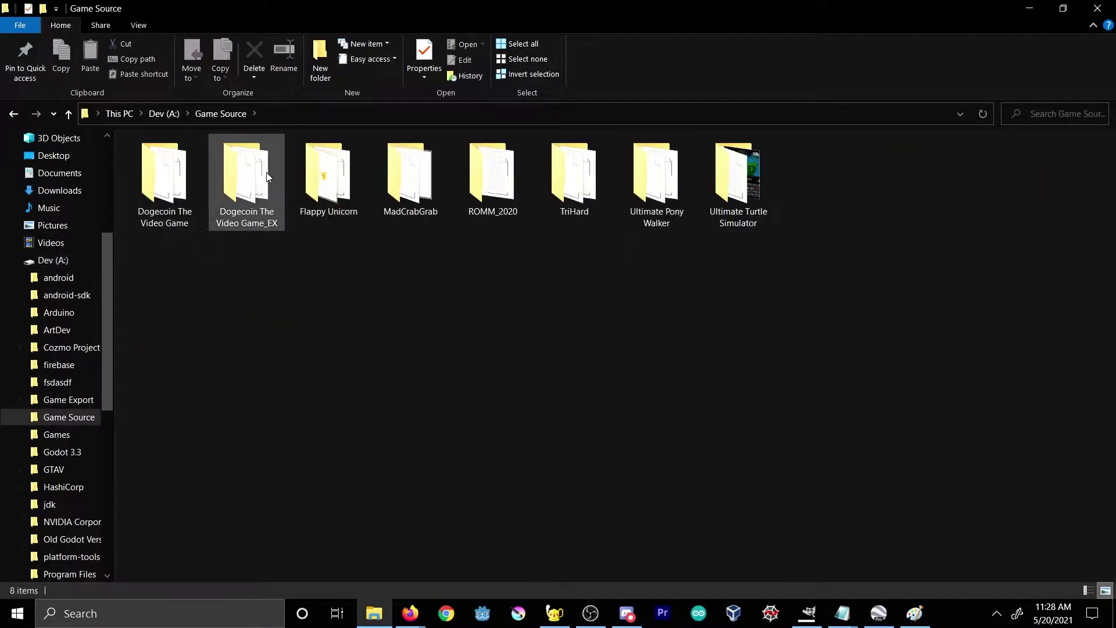
double_click(244, 186)
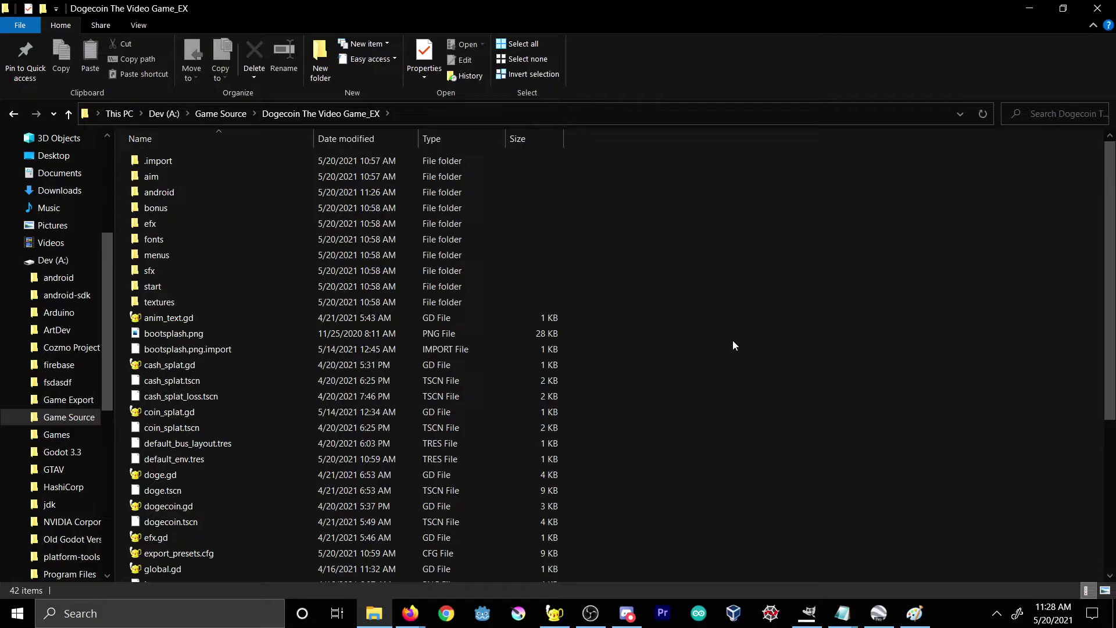
double_click(187, 192)
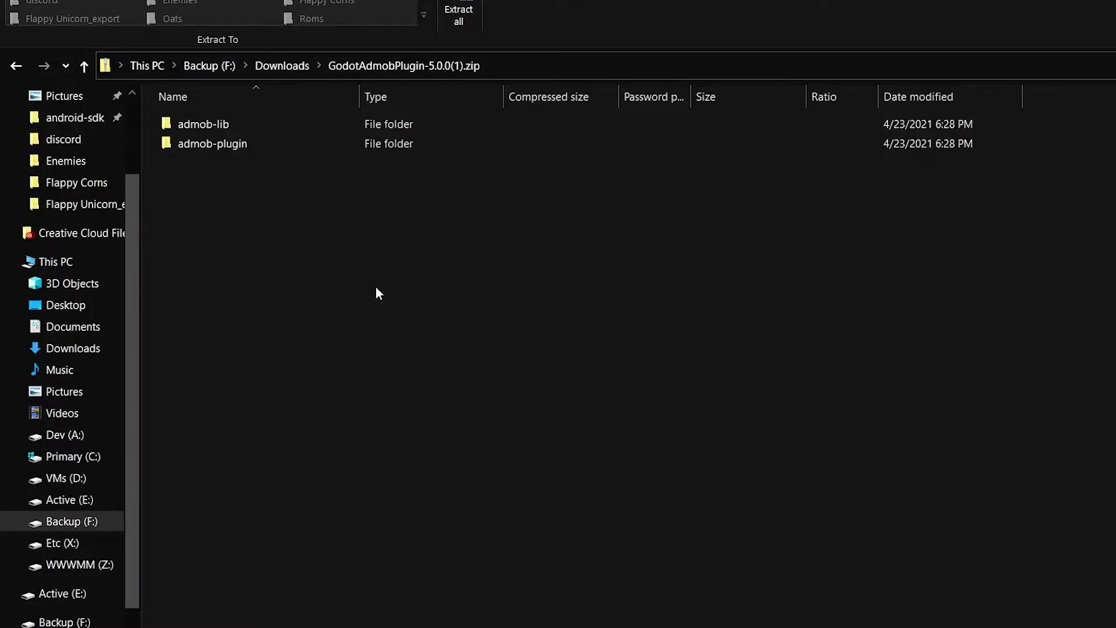
Extract the whole downloaded GodotAdmobPlugin-5.0.0 archive to the root of the Dev (A:) drive.
click(338, 237)
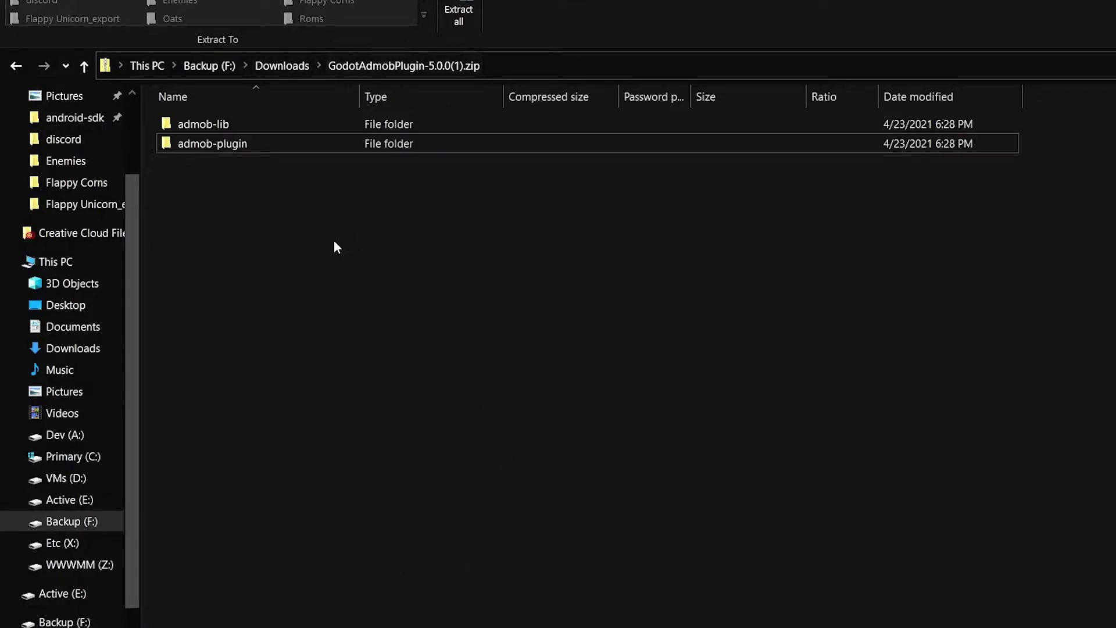
click(462, 14)
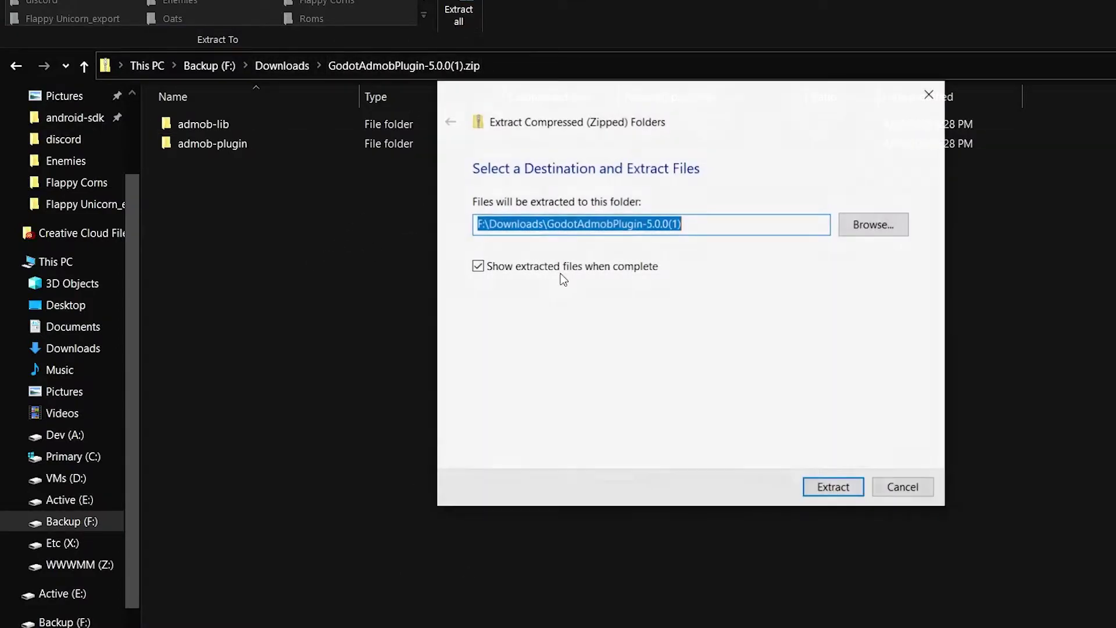
click(875, 224)
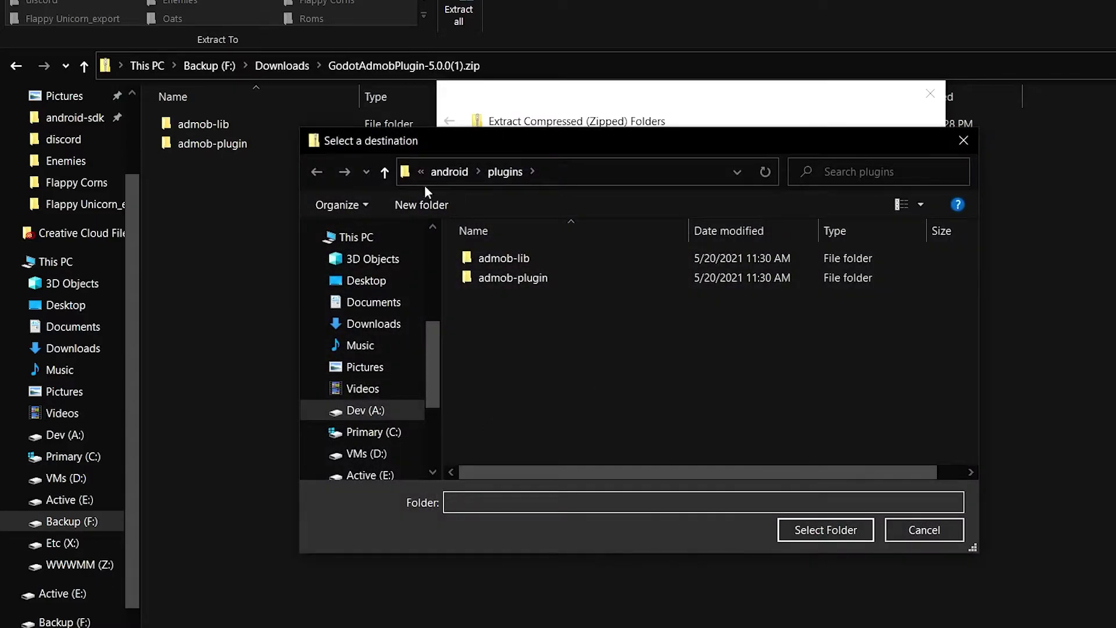
click(372, 411)
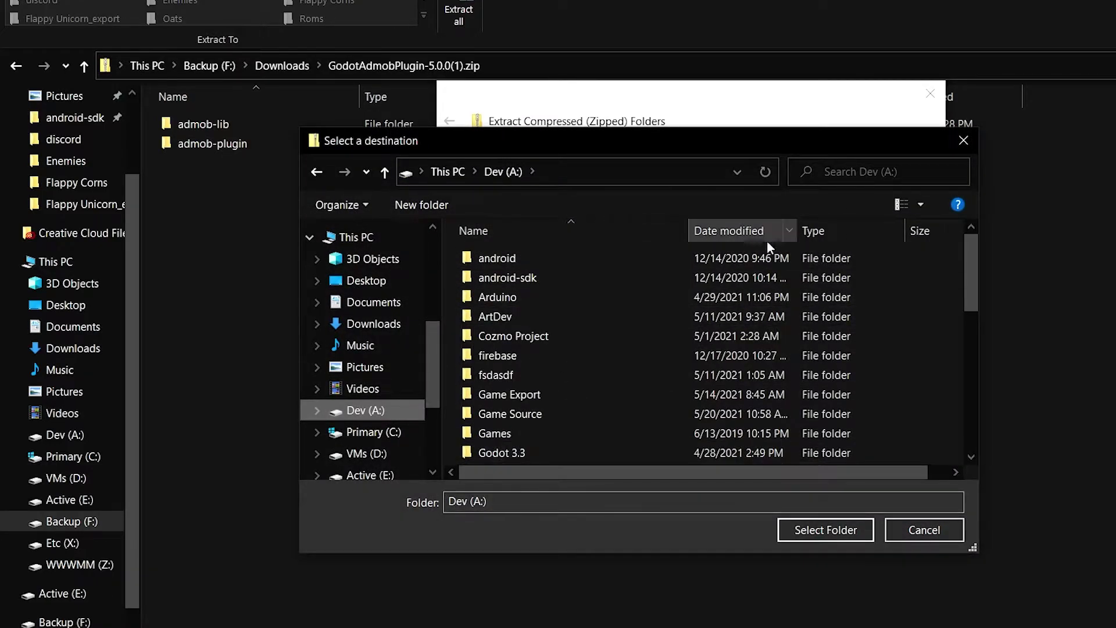
scroll(634, 434, down, 2)
scroll(632, 433, down, 5)
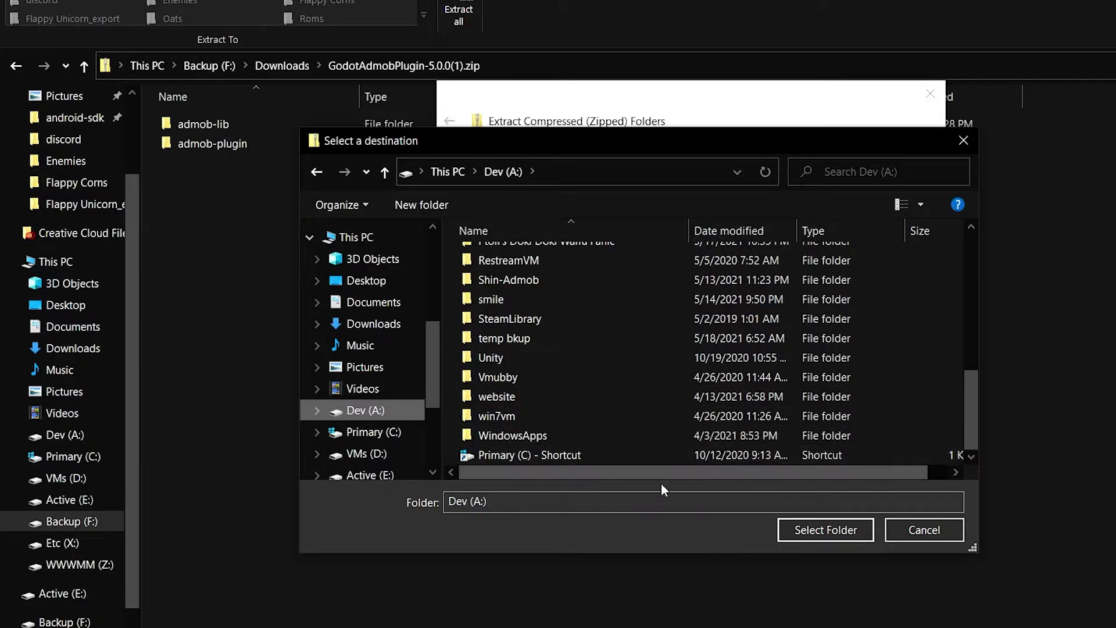
click(838, 529)
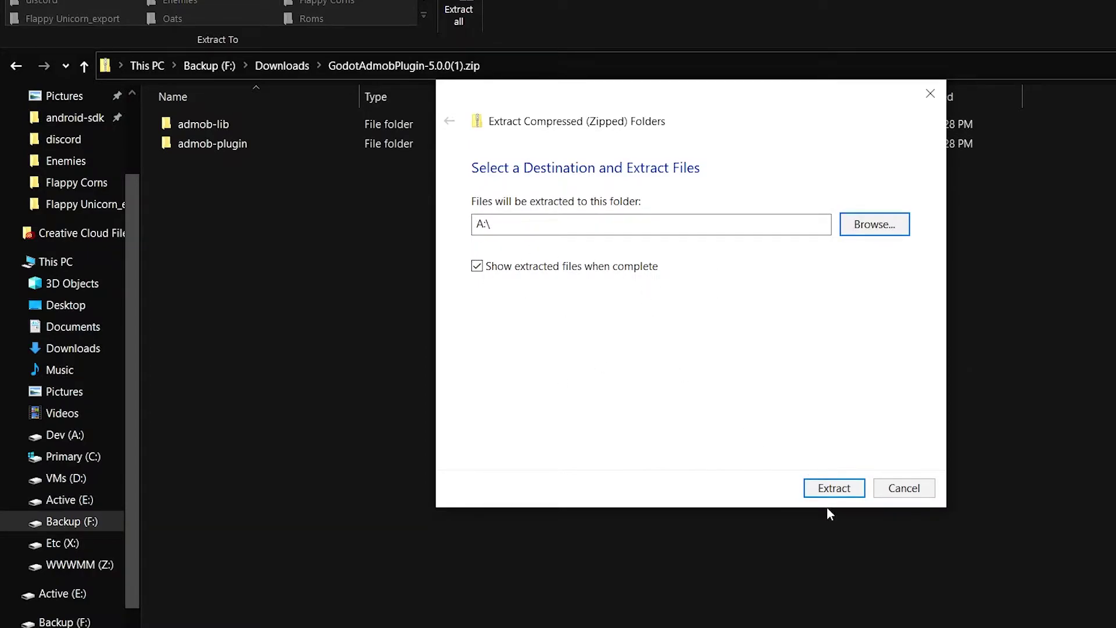
click(832, 490)
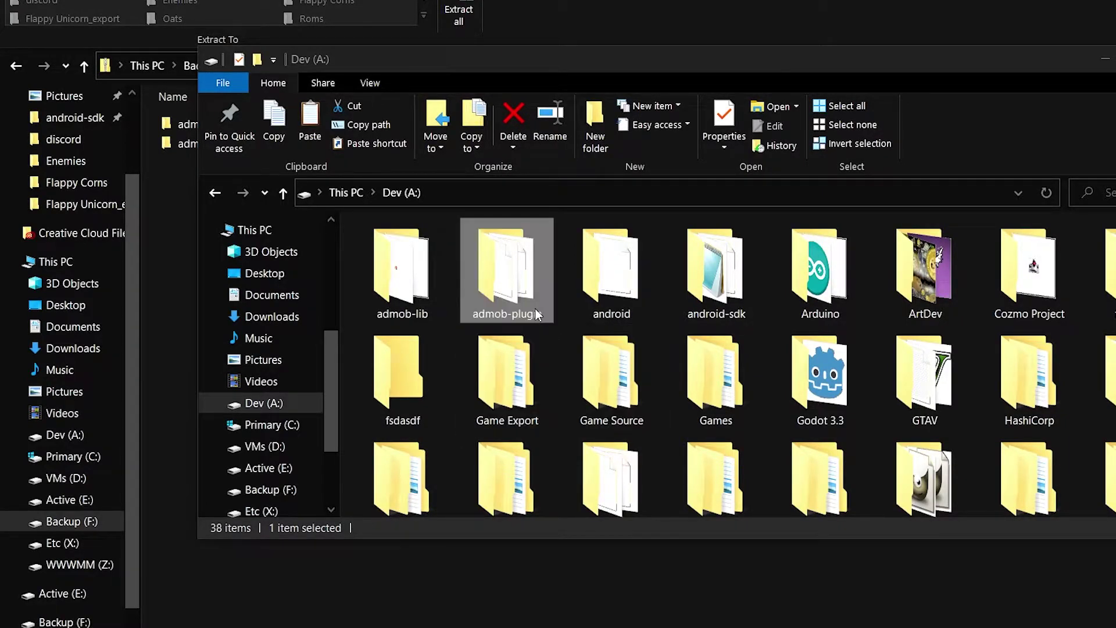
Copy GodotAdMob.5.0.0.release.aar and GodotAdmob.gdap from the extracted admob-plugin folder.
double_click(524, 298)
drag(522, 299, 449, 252)
right_click(449, 252)
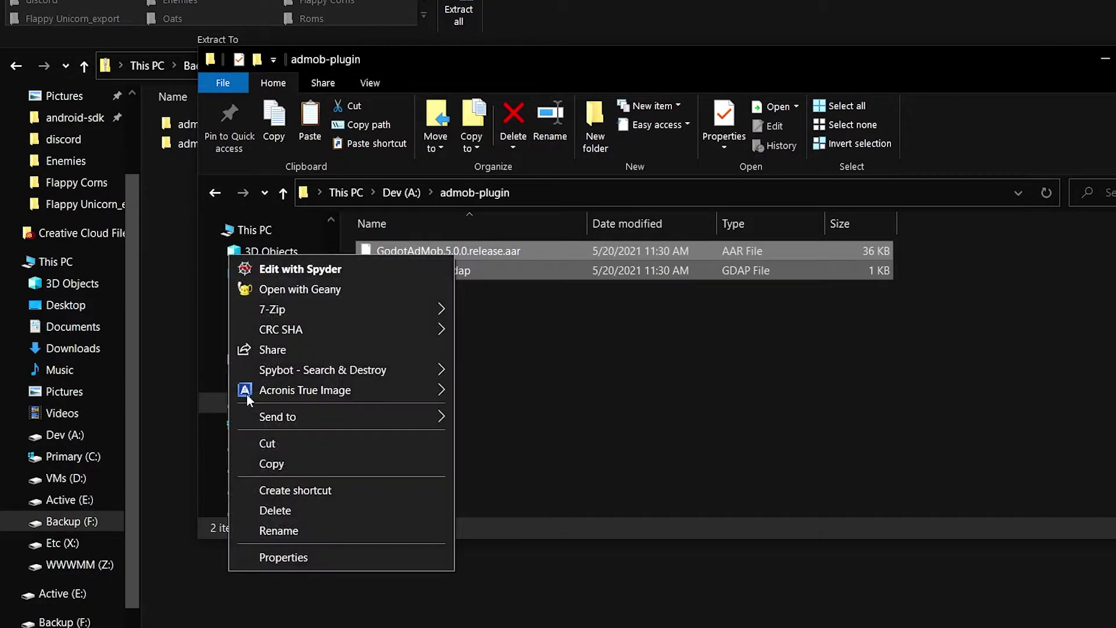
click(266, 462)
Paste the two copied plugin files into the android/plugins folder of Dogecoin The Video Game_EX.
click(401, 194)
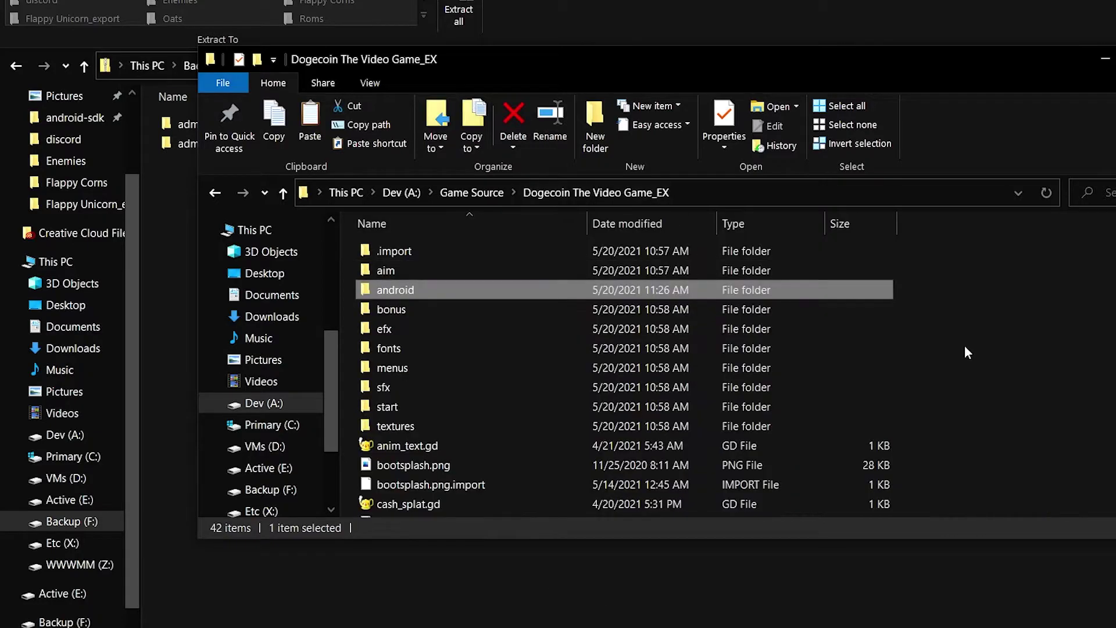
double_click(445, 290)
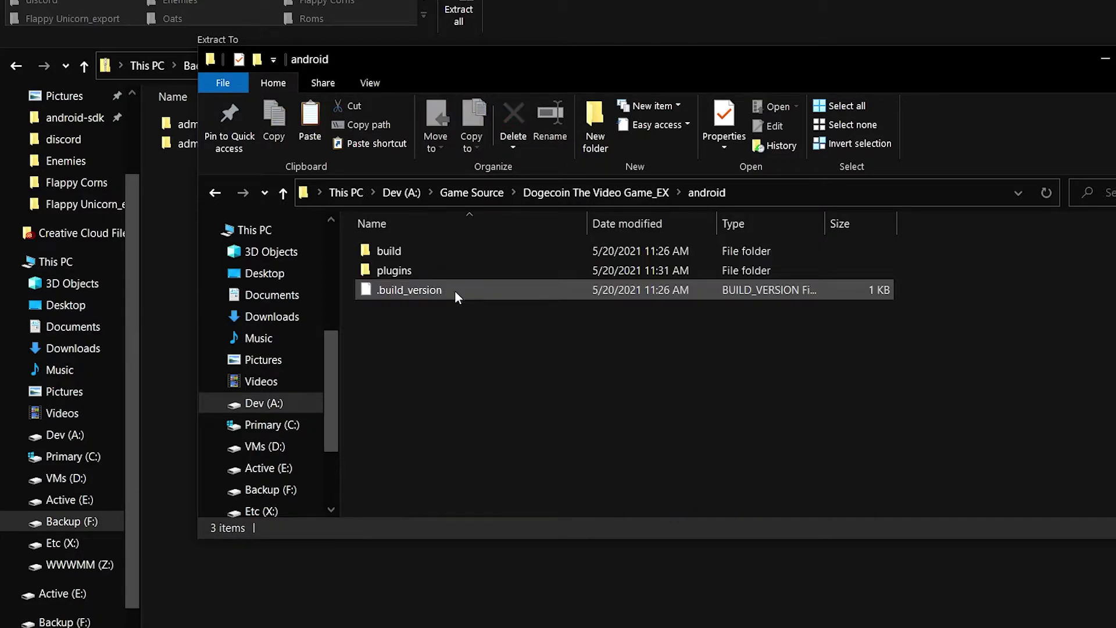
double_click(422, 277)
right_click(467, 285)
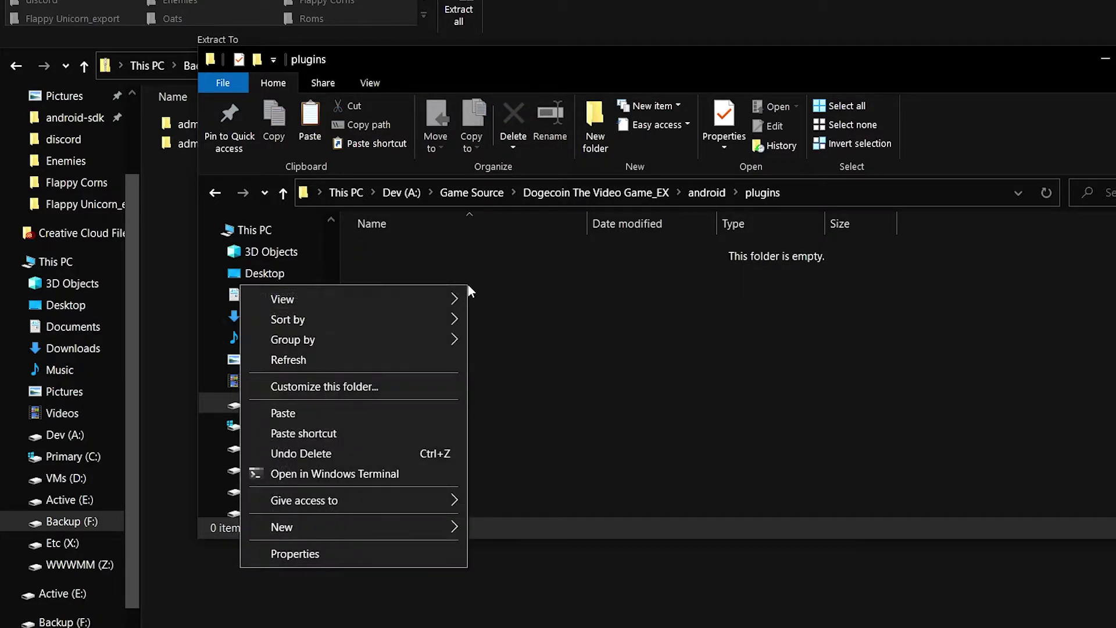
click(375, 413)
click(628, 337)
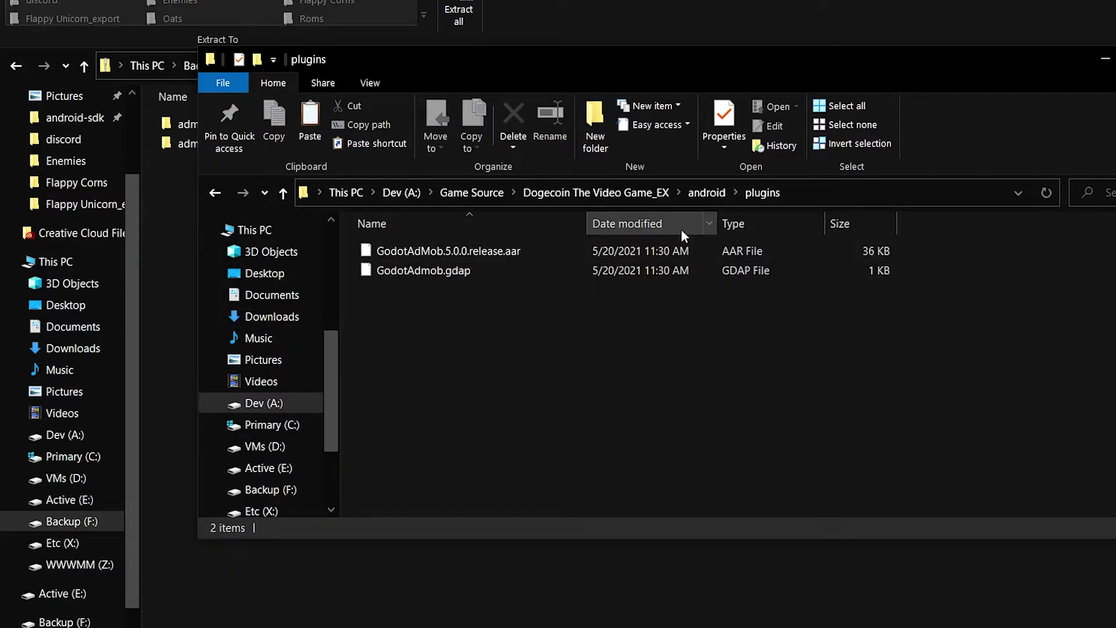
Copy the admob-lib folder from Dev (A:) into the root of the Dogecoin The Video Game_EX project folder.
click(400, 193)
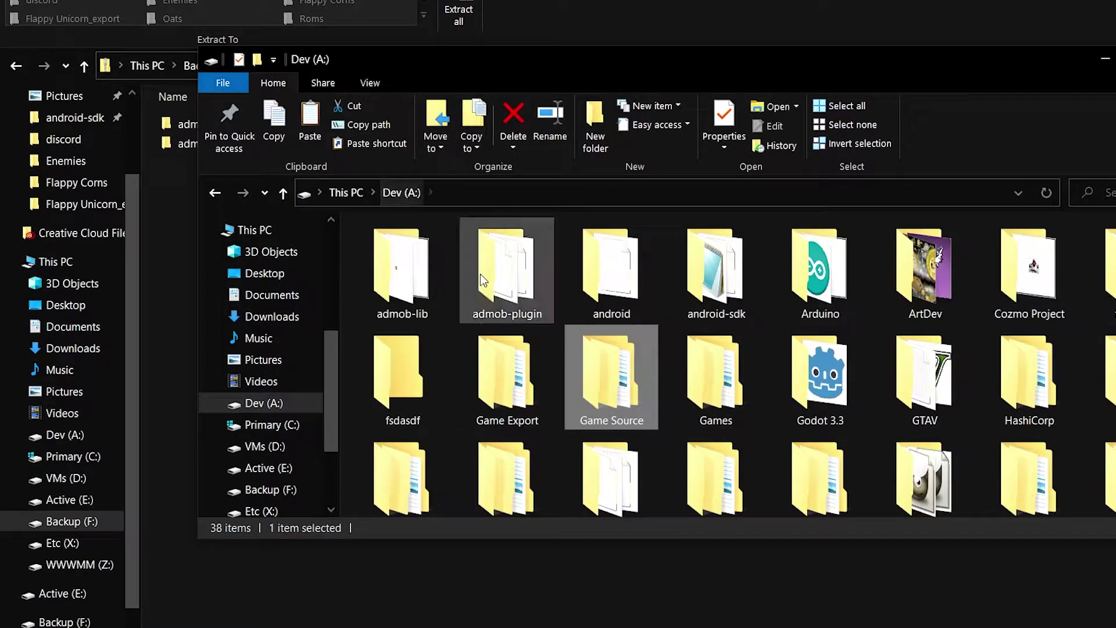
click(417, 270)
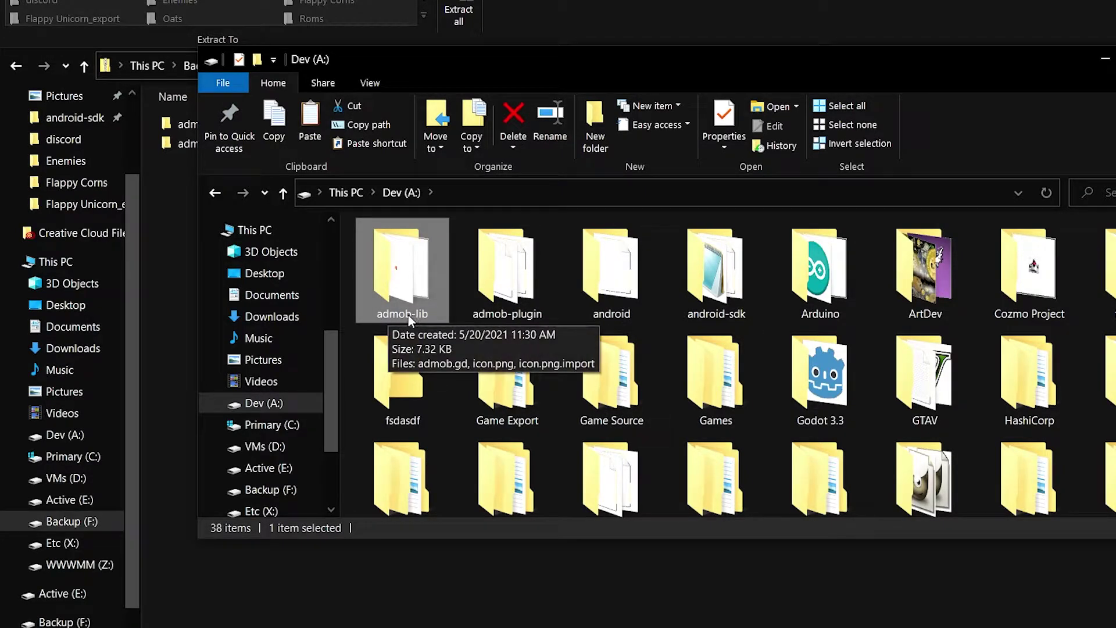
right_click(414, 270)
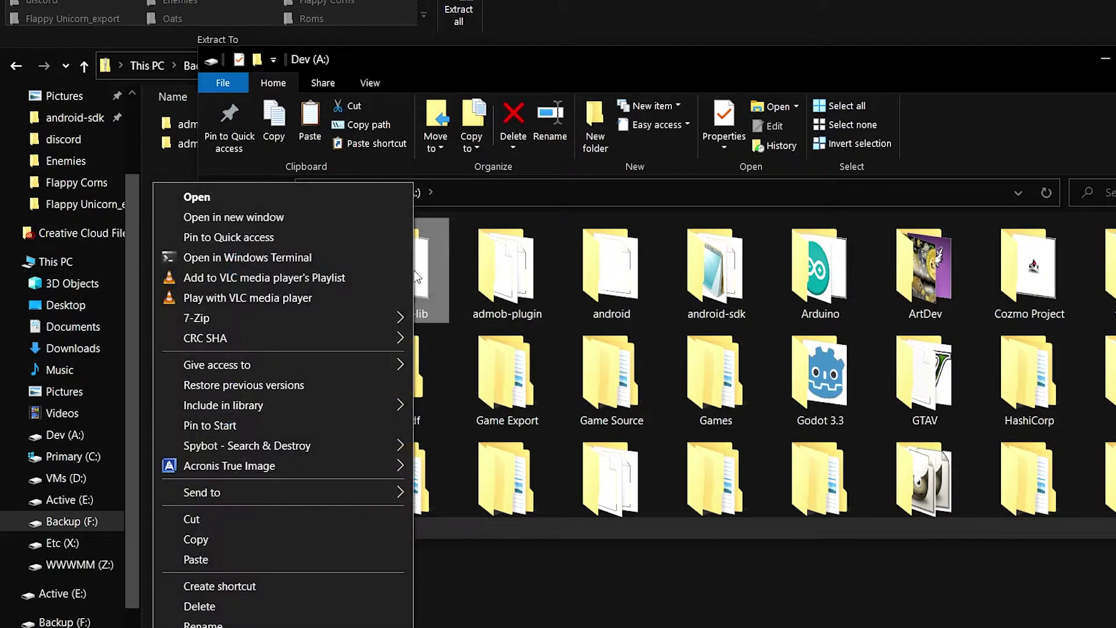
click(241, 538)
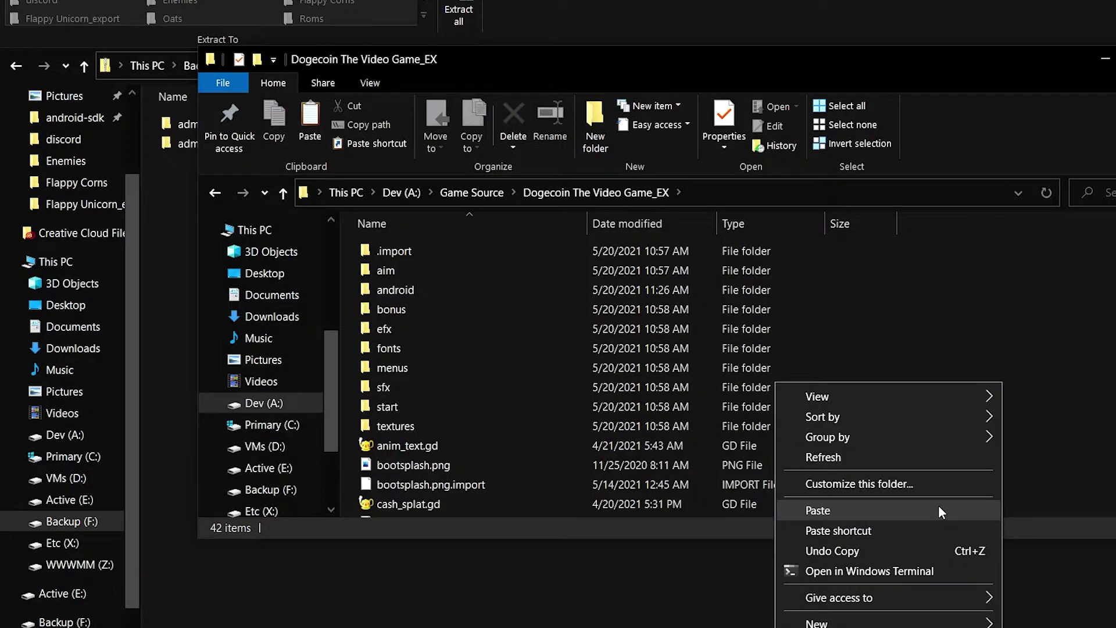
click(946, 516)
click(951, 349)
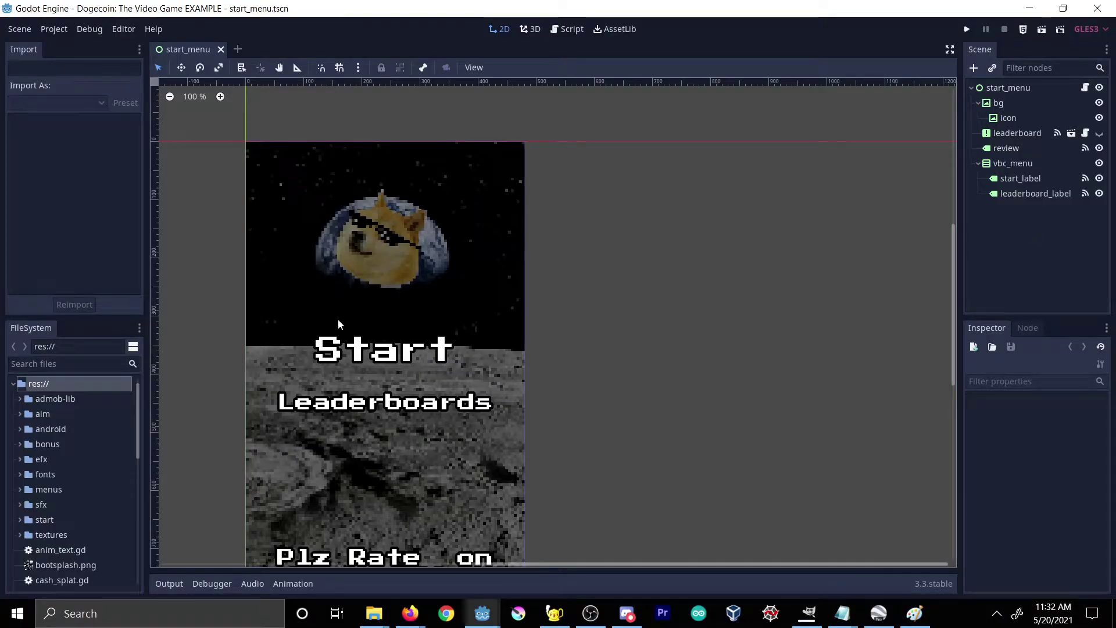
In the reopened Godot project, check the admob-lib folder in the project's file tree.
click(23, 400)
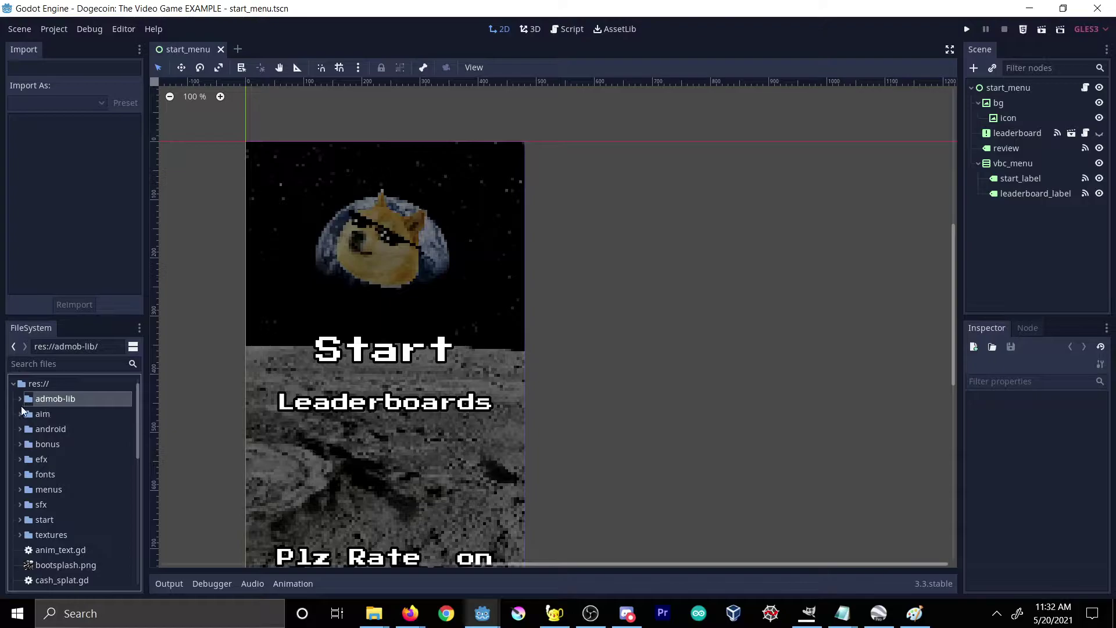
click(20, 399)
click(20, 400)
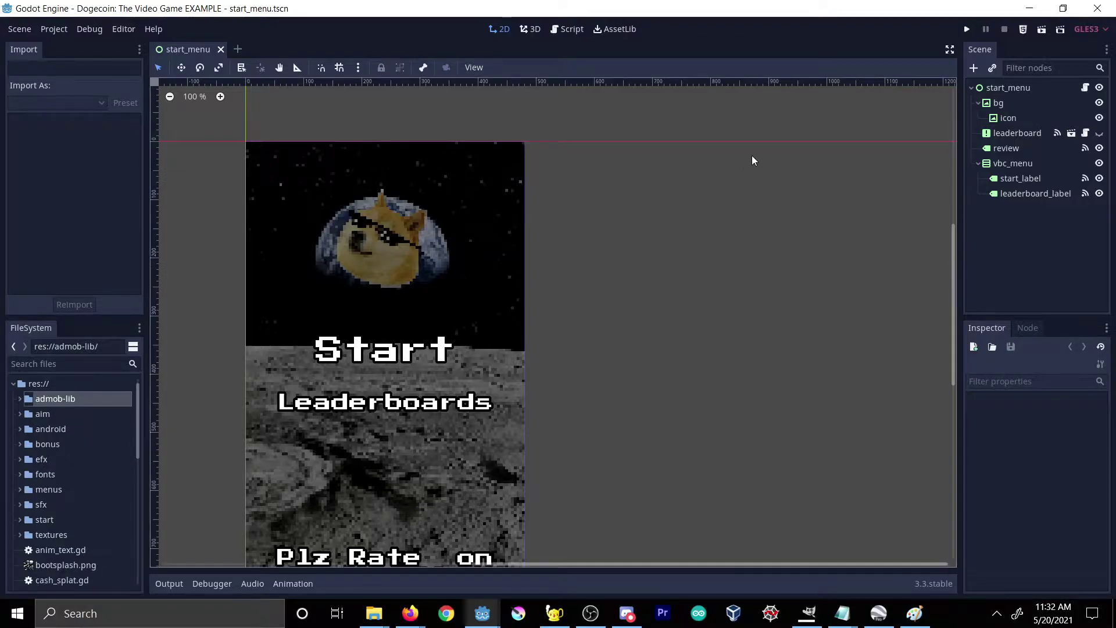
click(973, 68)
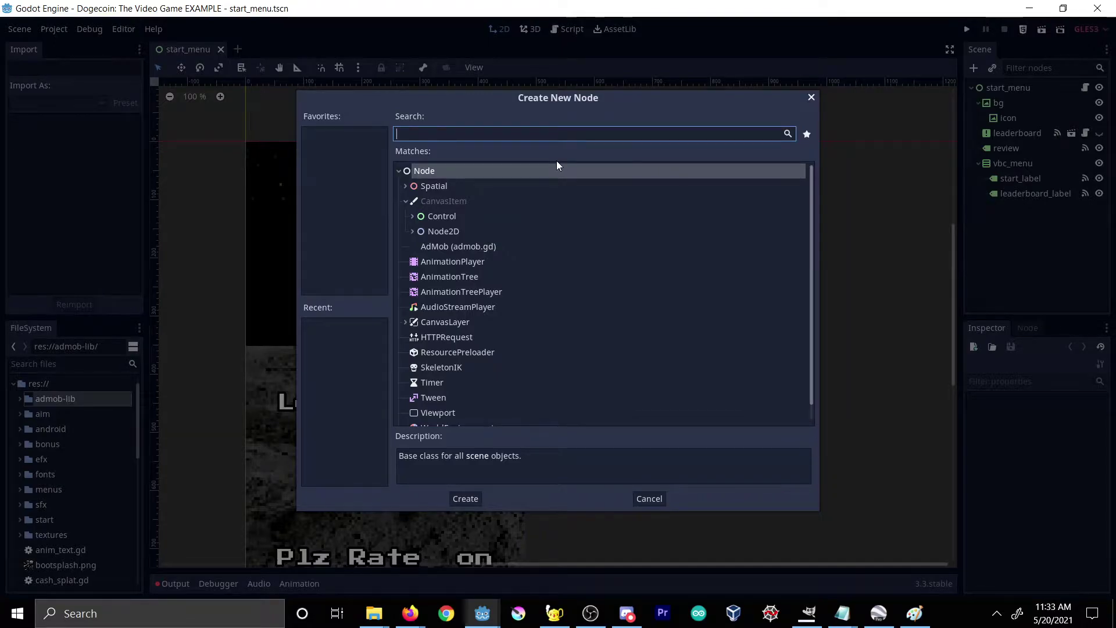
text(admob)
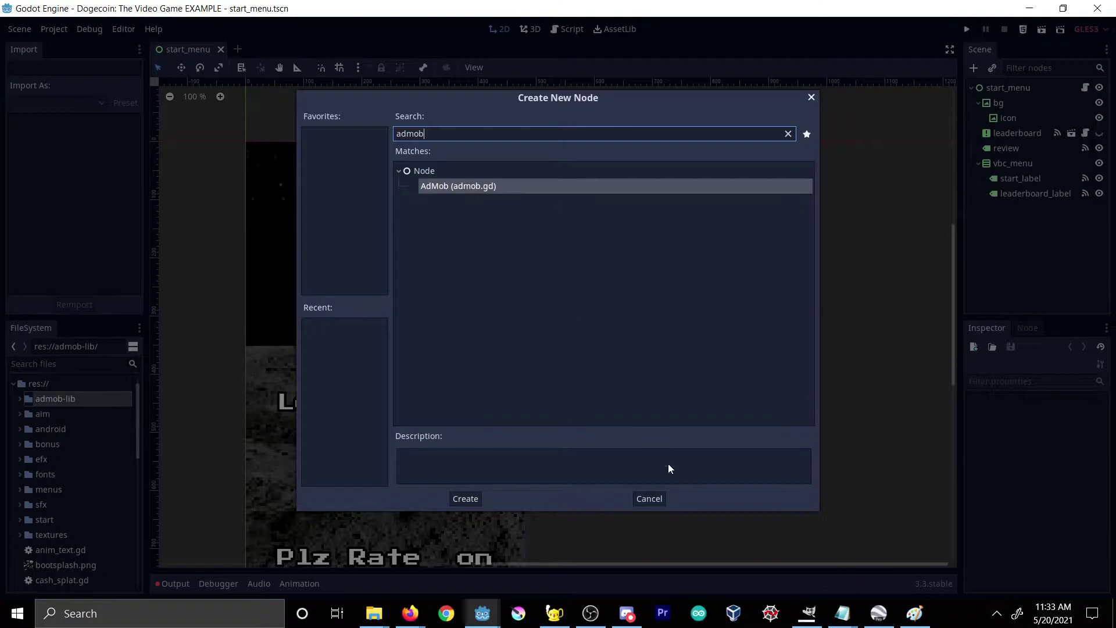
click(649, 500)
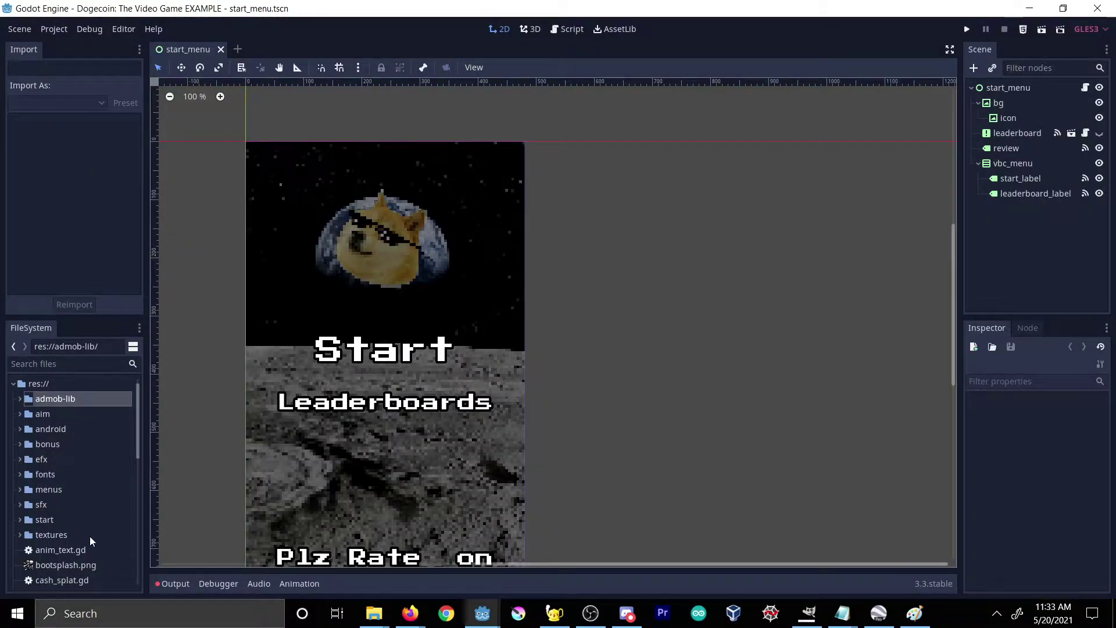
Open the main.tscn scene from the project's file tree.
scroll(69, 521, down, 3)
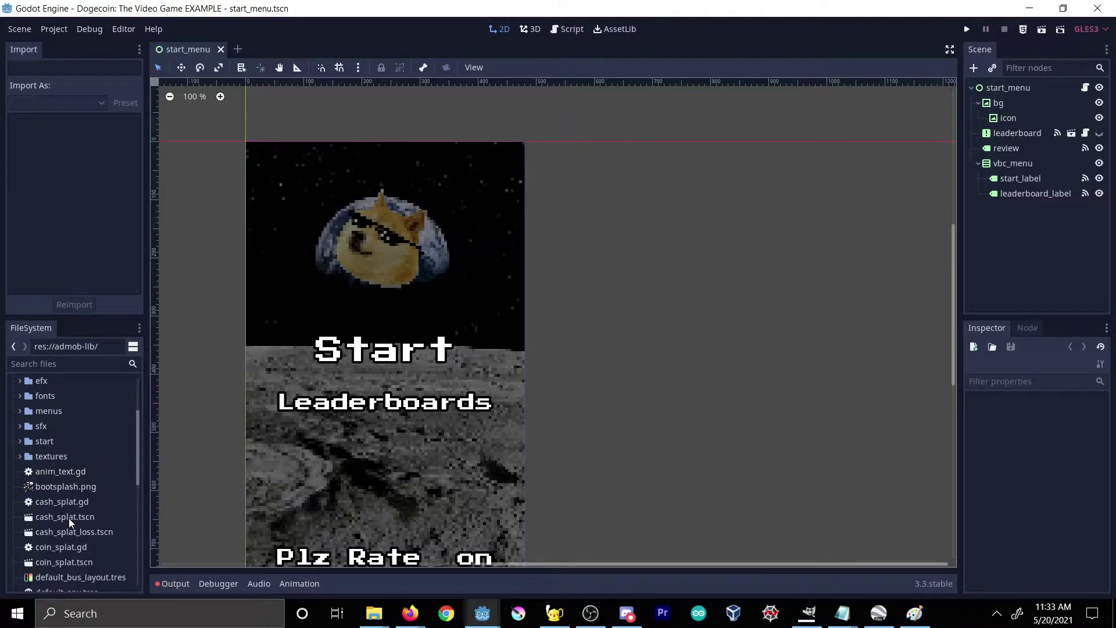
scroll(69, 522, down, 2)
scroll(490, 459, down, 3)
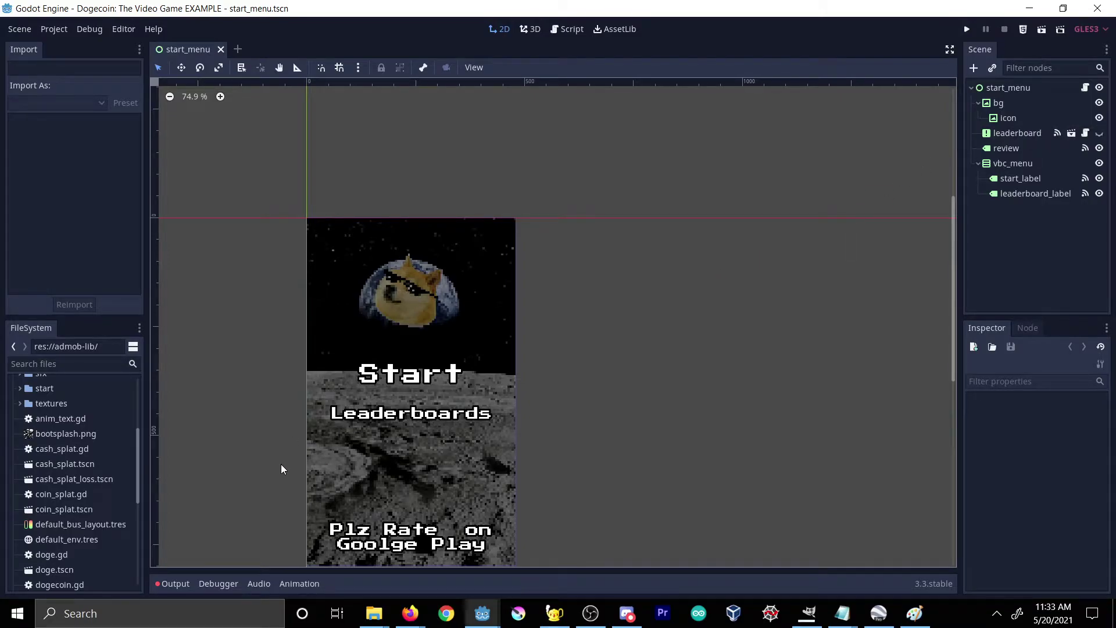
scroll(69, 495, down, 3)
double_click(54, 517)
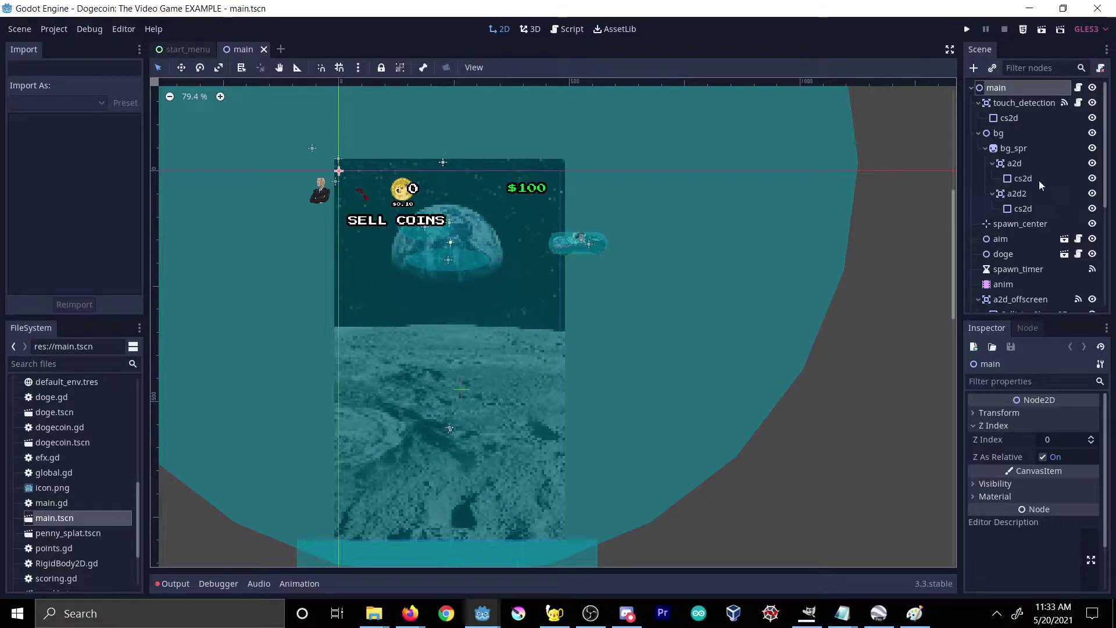
Add an AdMob (admob.gd) node to the main scene under the root node.
scroll(1009, 222, down, 5)
scroll(1009, 222, up, 5)
click(974, 68)
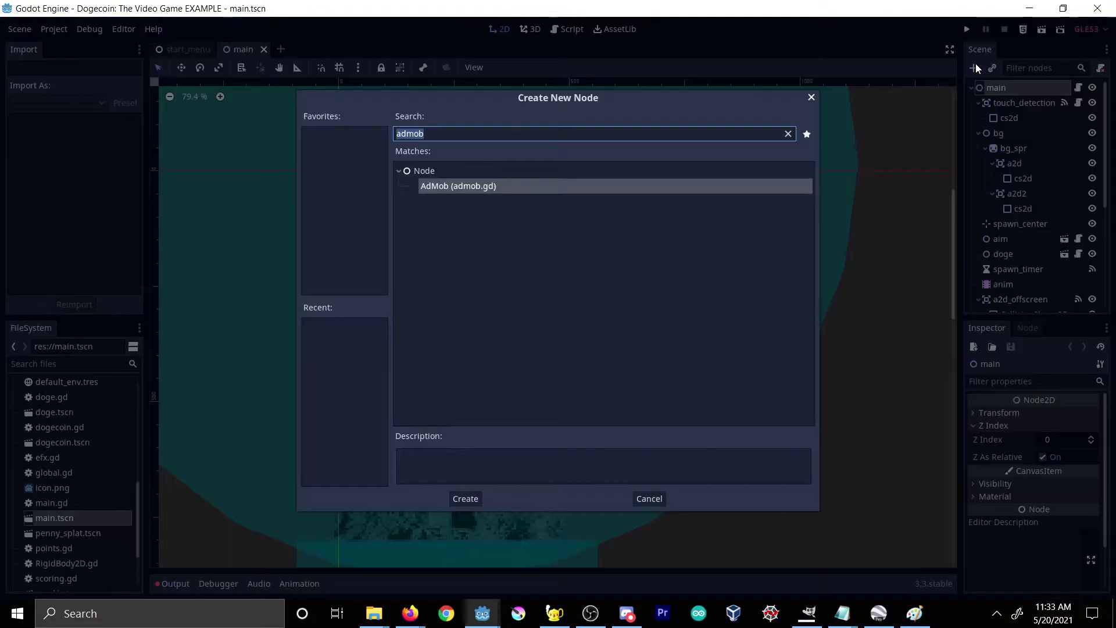
click(466, 499)
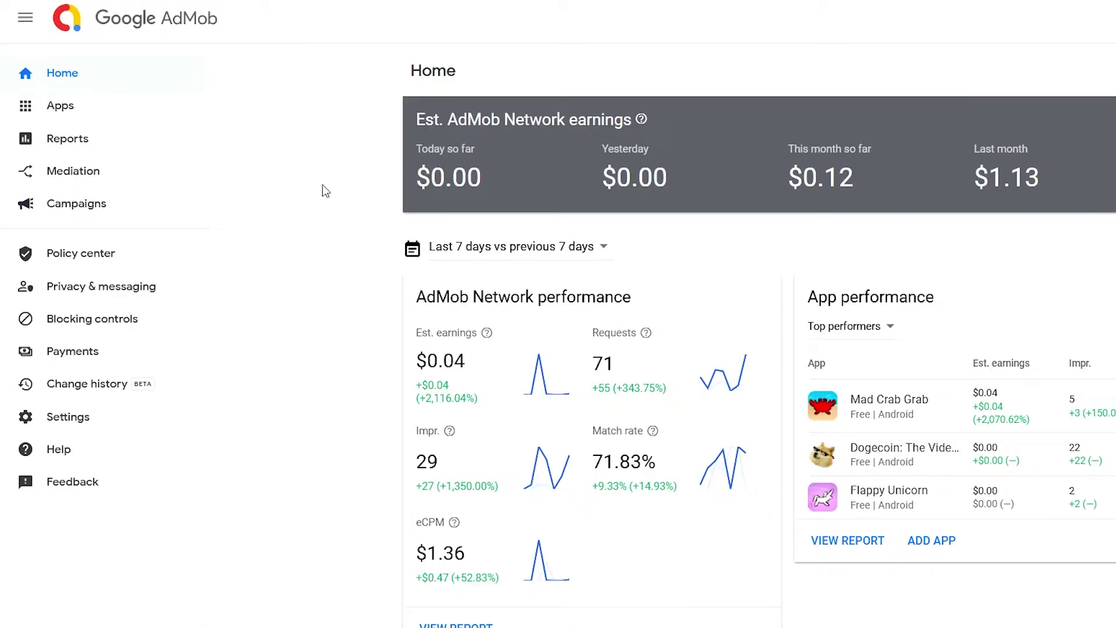
In Google AdMob, start setting up a new Android app that is listed on a supported app store.
mouse_move(166, 118)
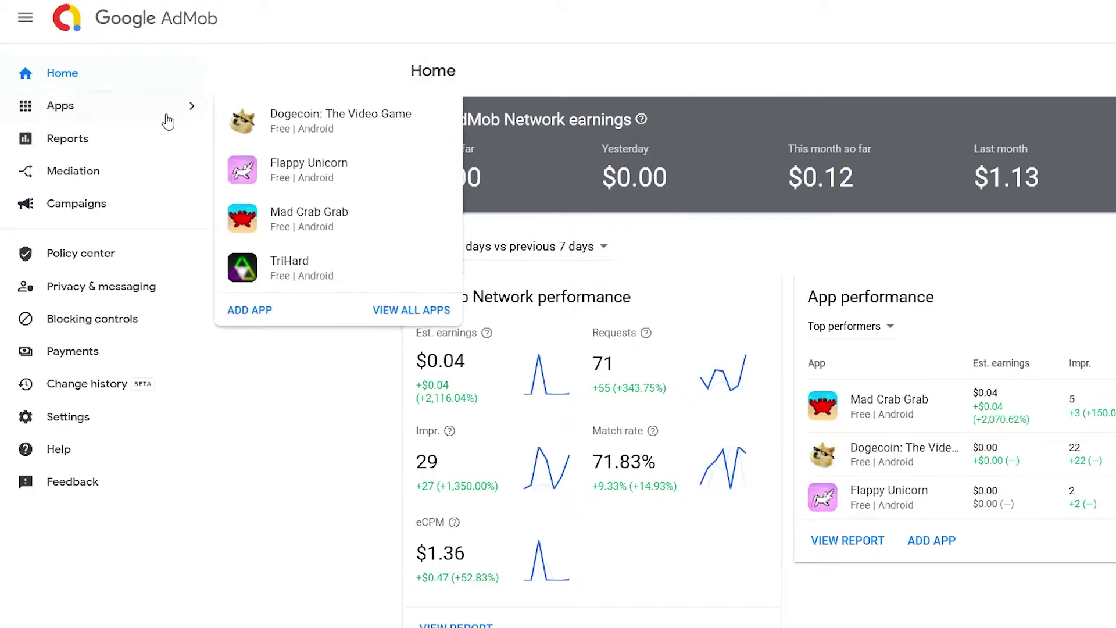
click(236, 311)
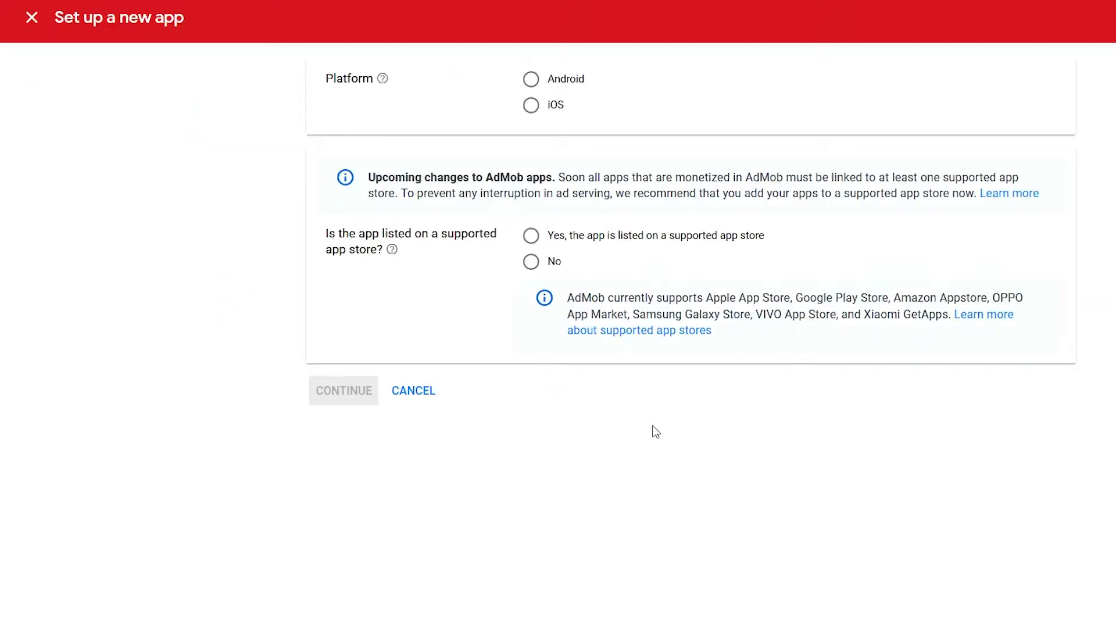
click(532, 84)
click(531, 236)
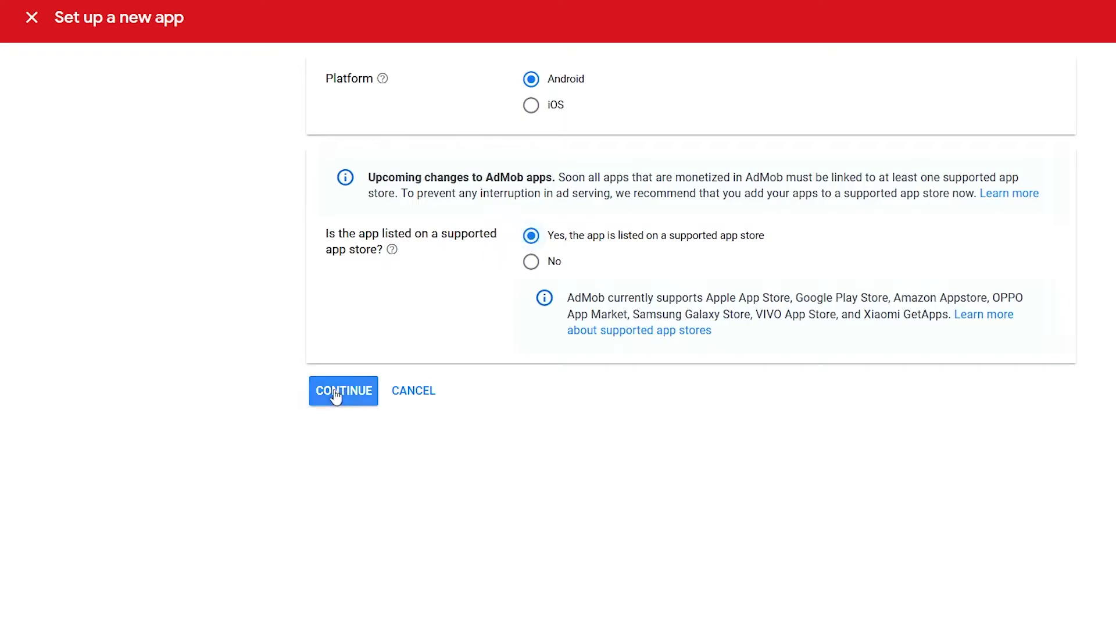
click(336, 395)
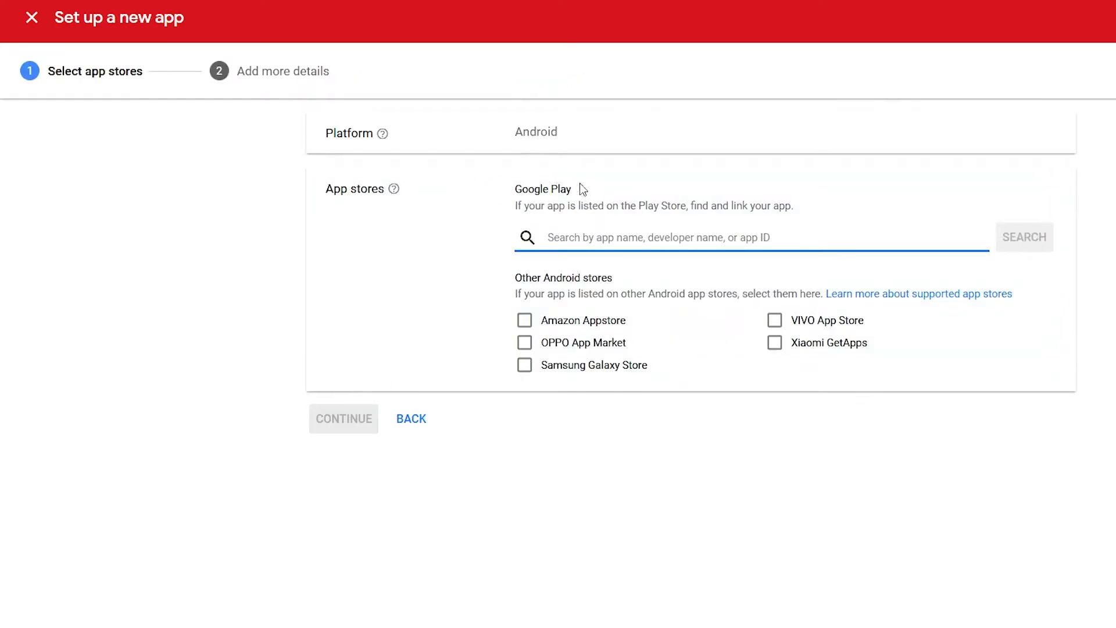
Search the Google Play listings for "Dogecoin the Video Game" to link the new app.
click(618, 238)
text(Dogecoin the Video)
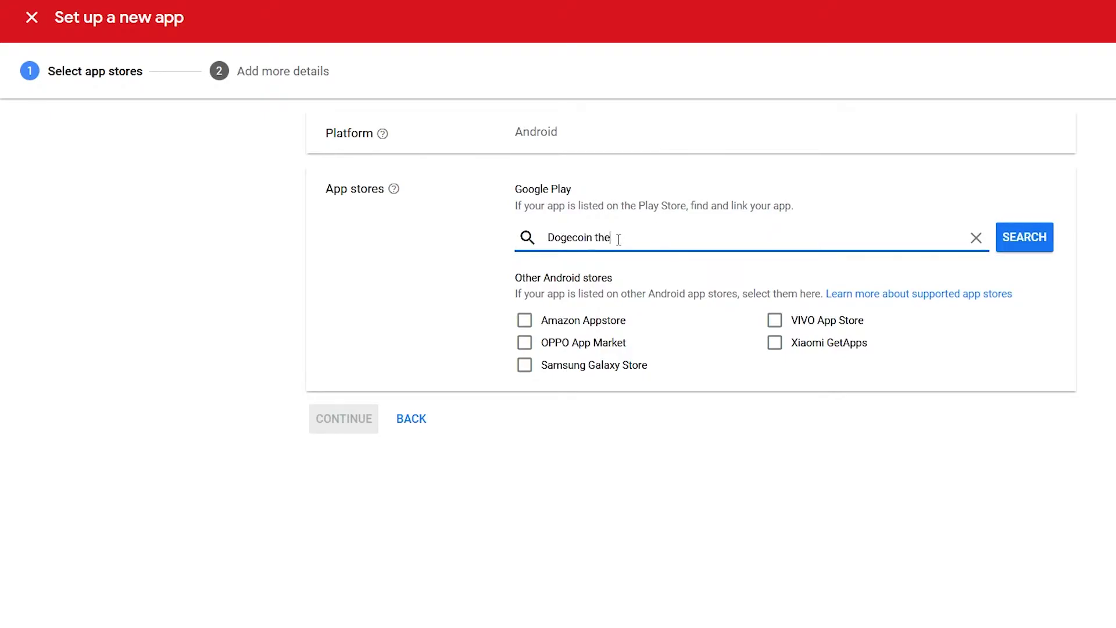
text( Game)
click(1017, 243)
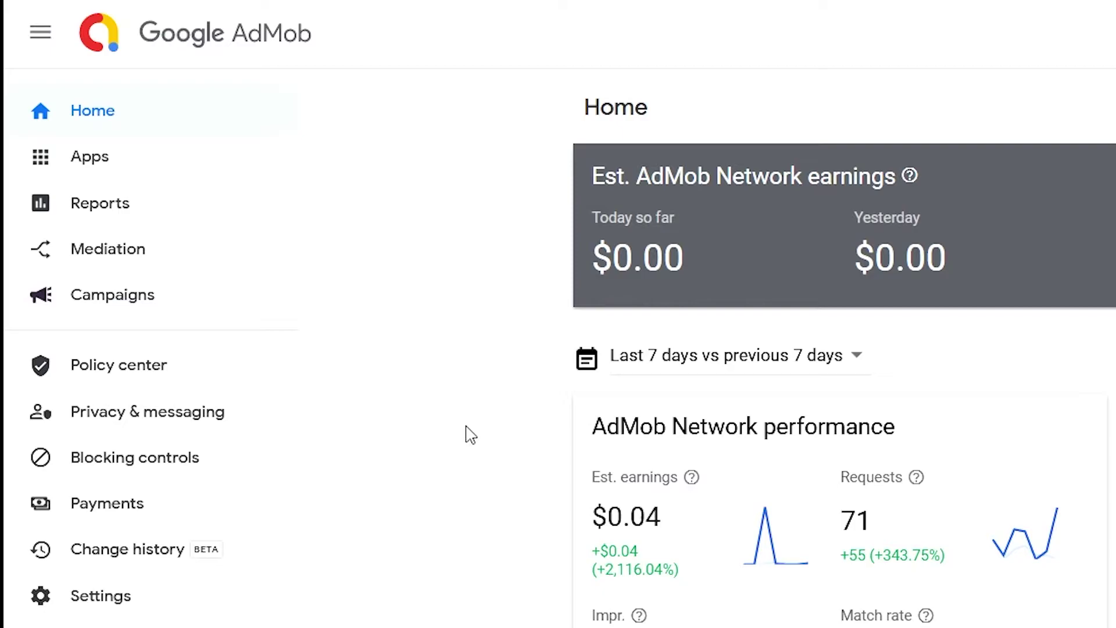
From the AdMob home page, open the ad units of the Dogecoin: The Video Game app.
click(91, 170)
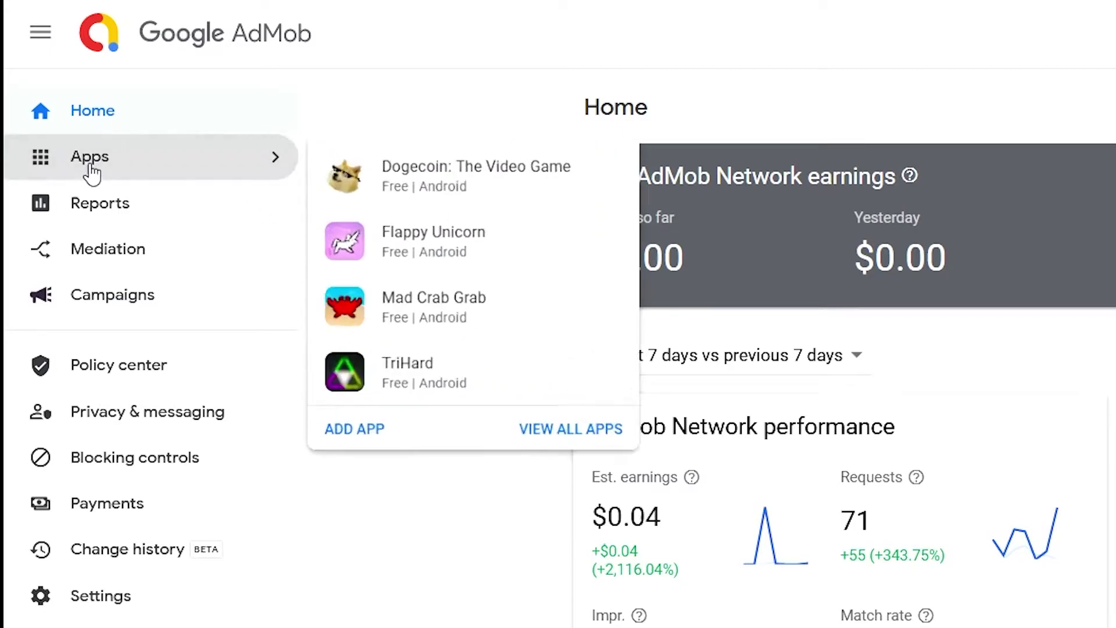
click(513, 187)
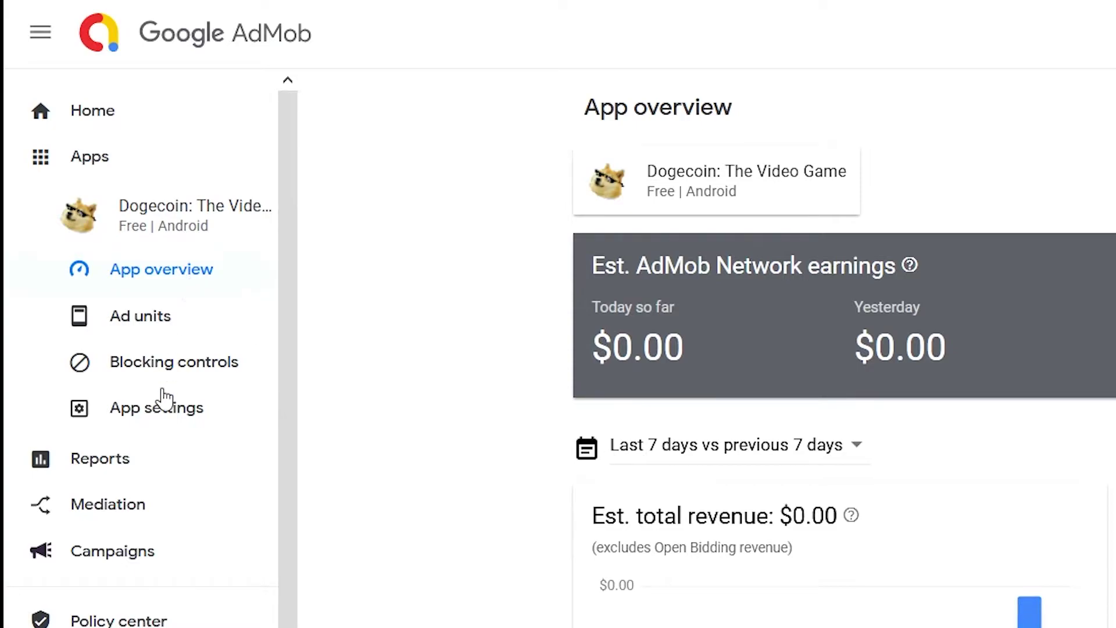
click(155, 333)
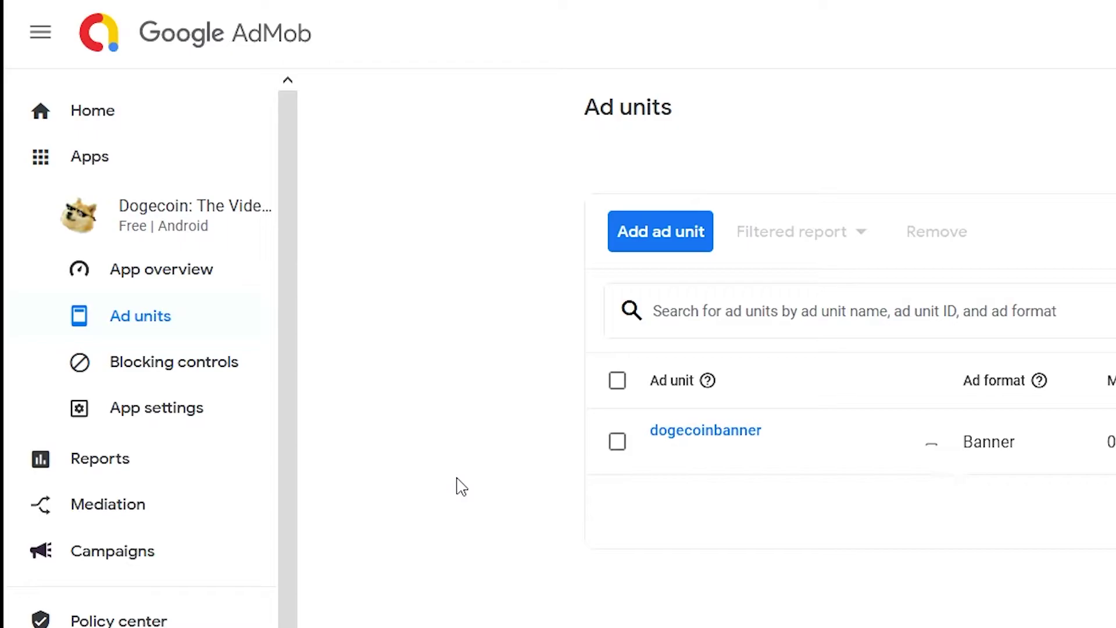
Create a Banner ad unit named DogecoinEx for Dogecoin: The Video Game.
click(657, 235)
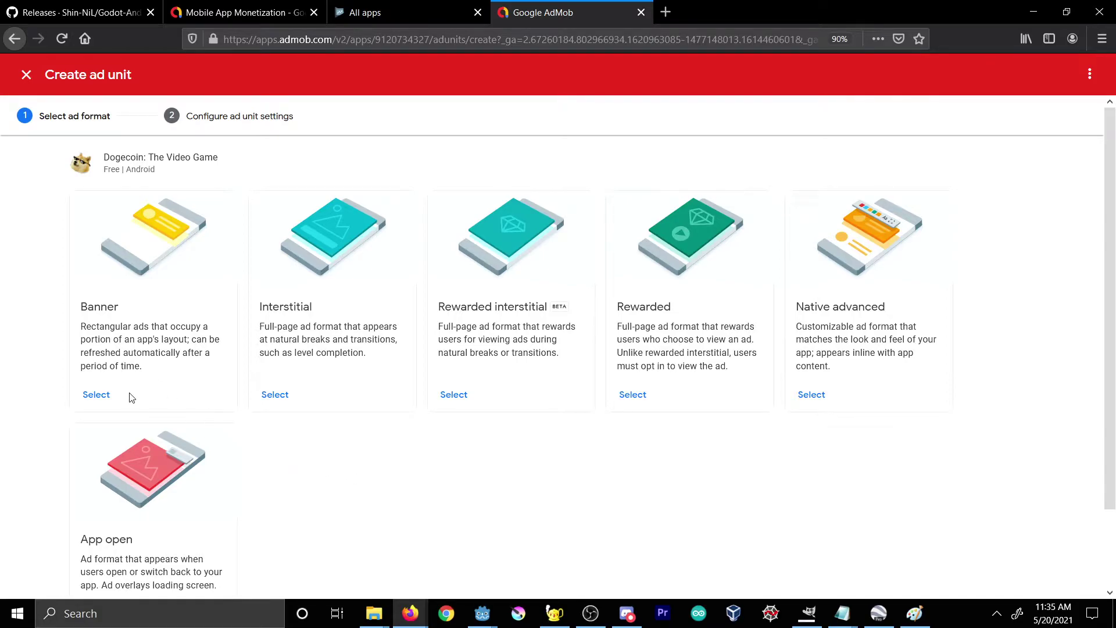
click(99, 395)
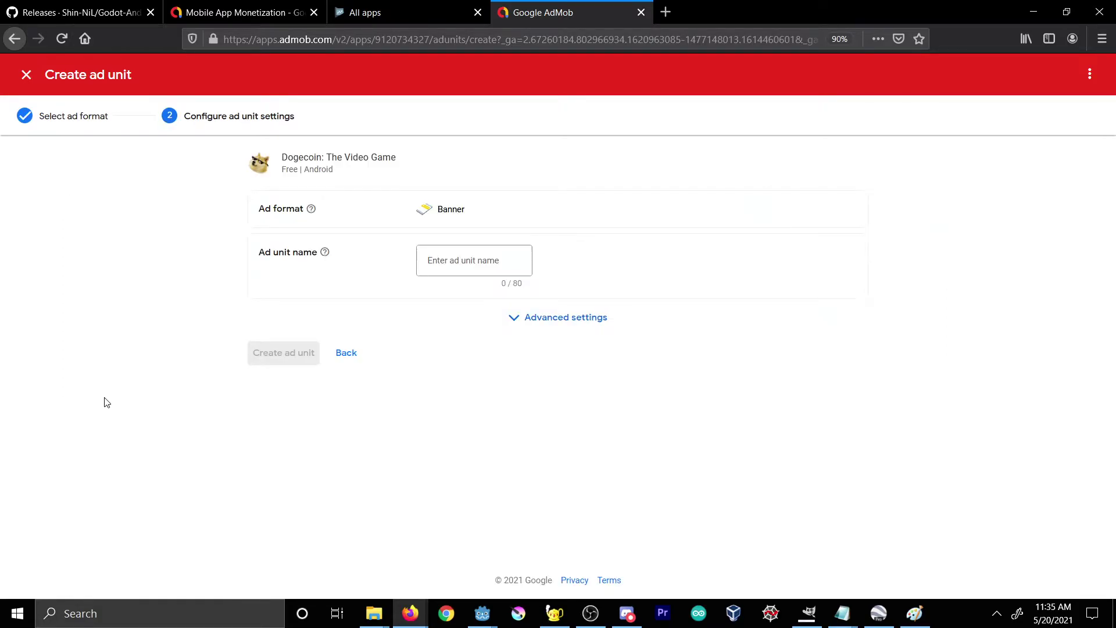
click(448, 264)
text(DogecoinEx)
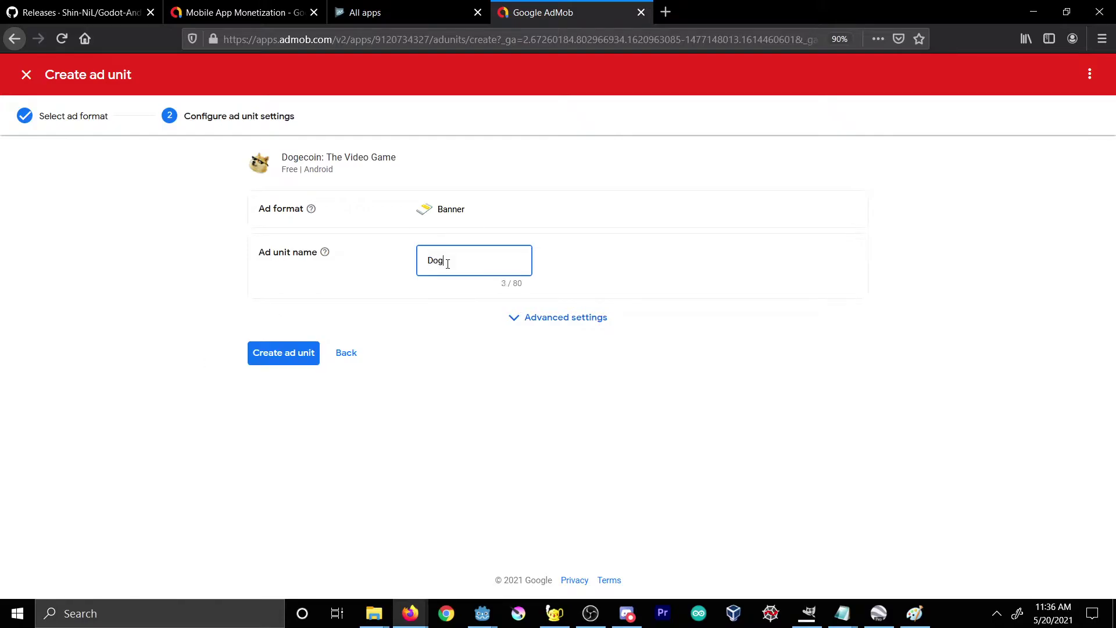
click(283, 351)
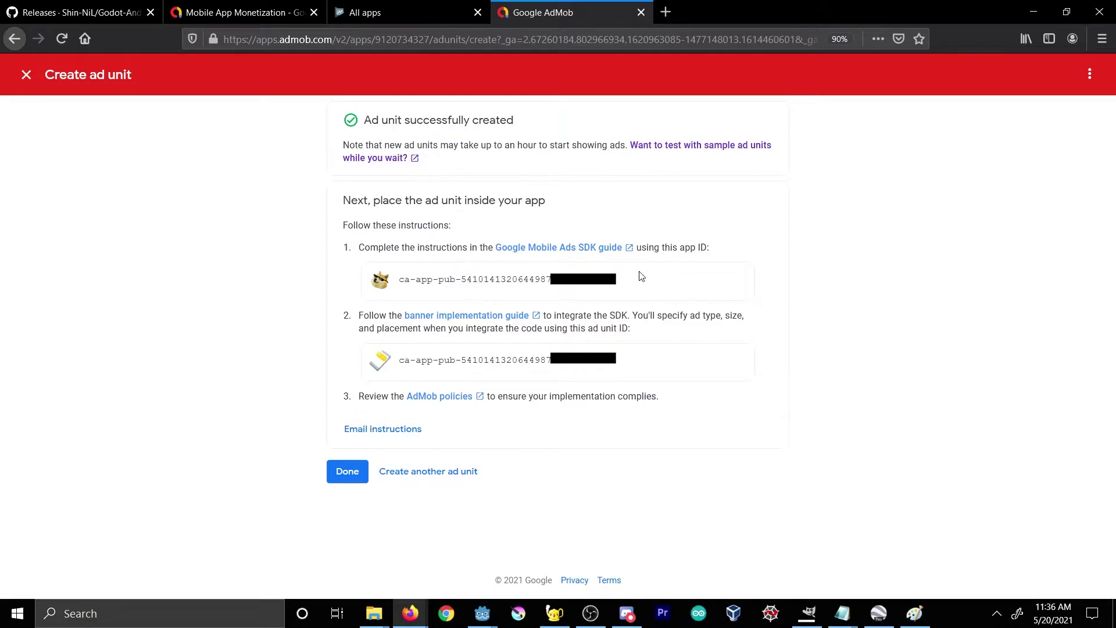
Copy the app ID given in the first integration instruction for the new ad unit.
drag(643, 277, 390, 280)
drag(693, 282, 400, 278)
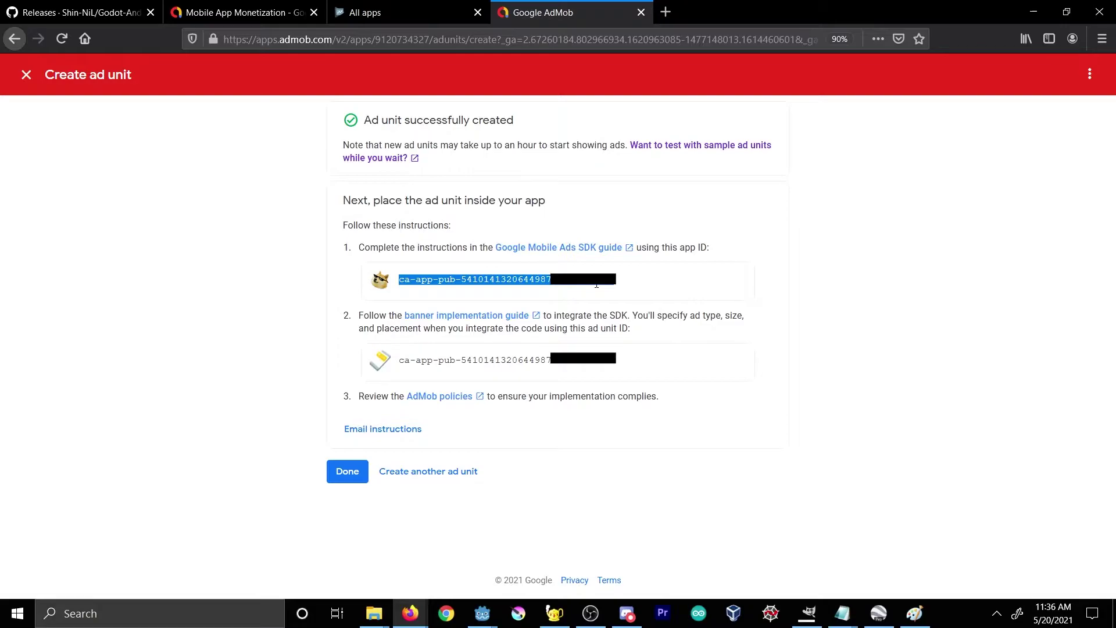
drag(647, 282, 395, 278)
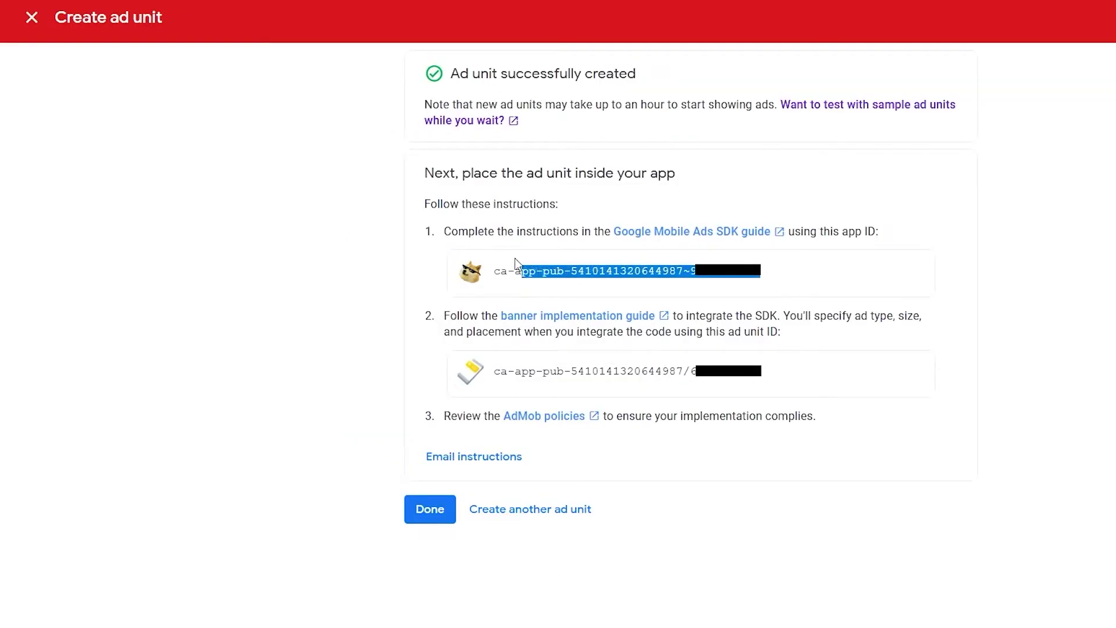
drag(793, 254, 494, 272)
click(873, 281)
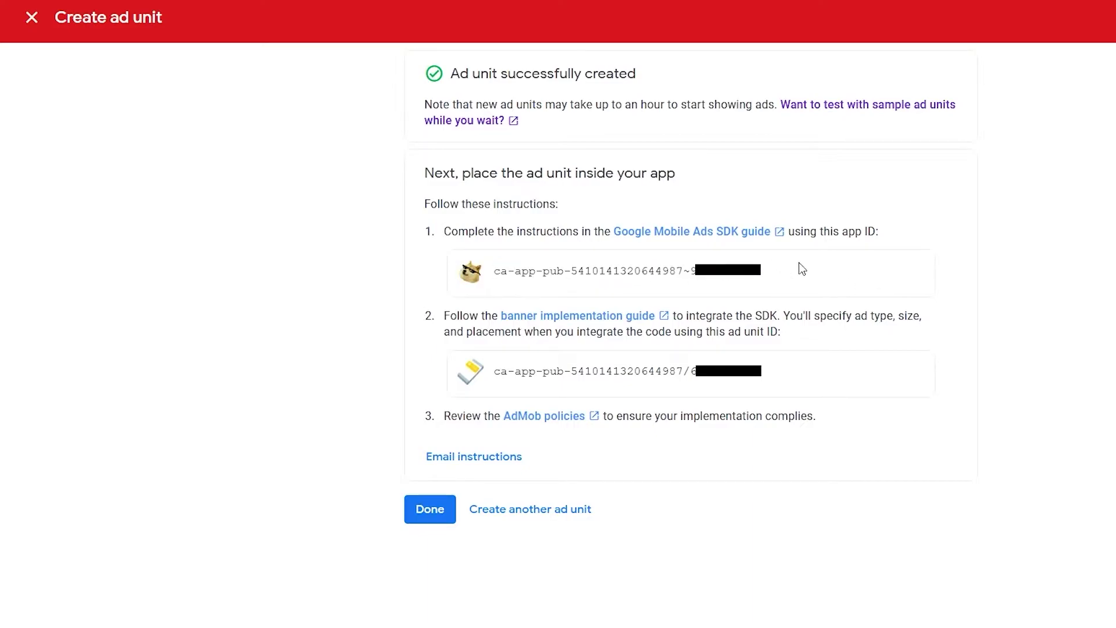
drag(769, 274, 493, 278)
right_click(493, 279)
click(561, 291)
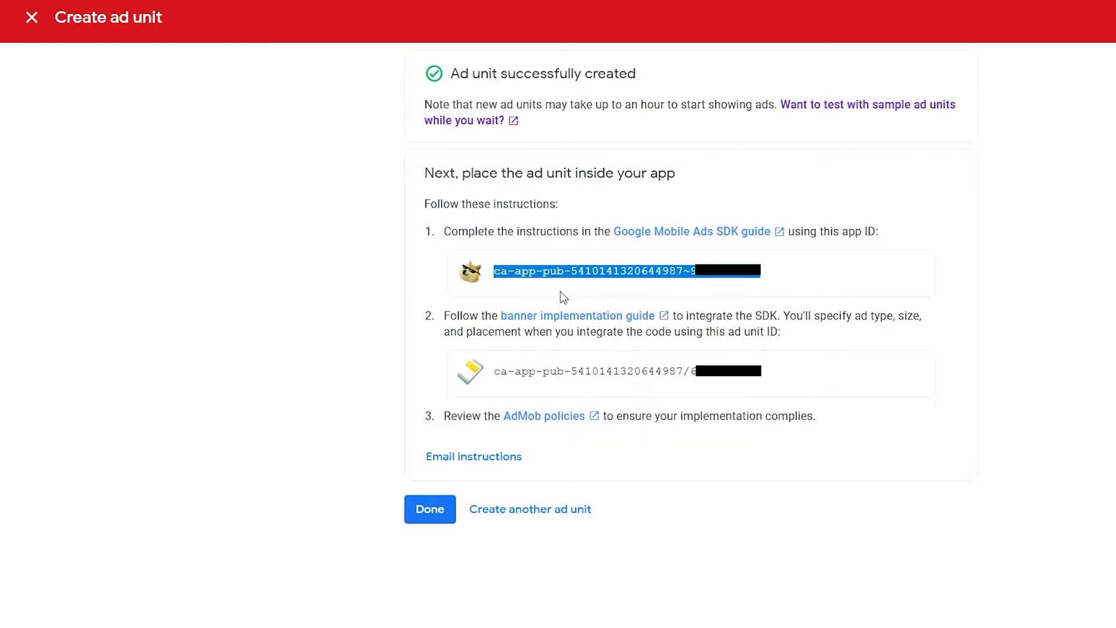
Open the Google Mobile Ads SDK guide and replace the android:value placeholder in its AndroidManifest.xml sample with the copied app ID.
click(642, 238)
scroll(789, 412, down, 10)
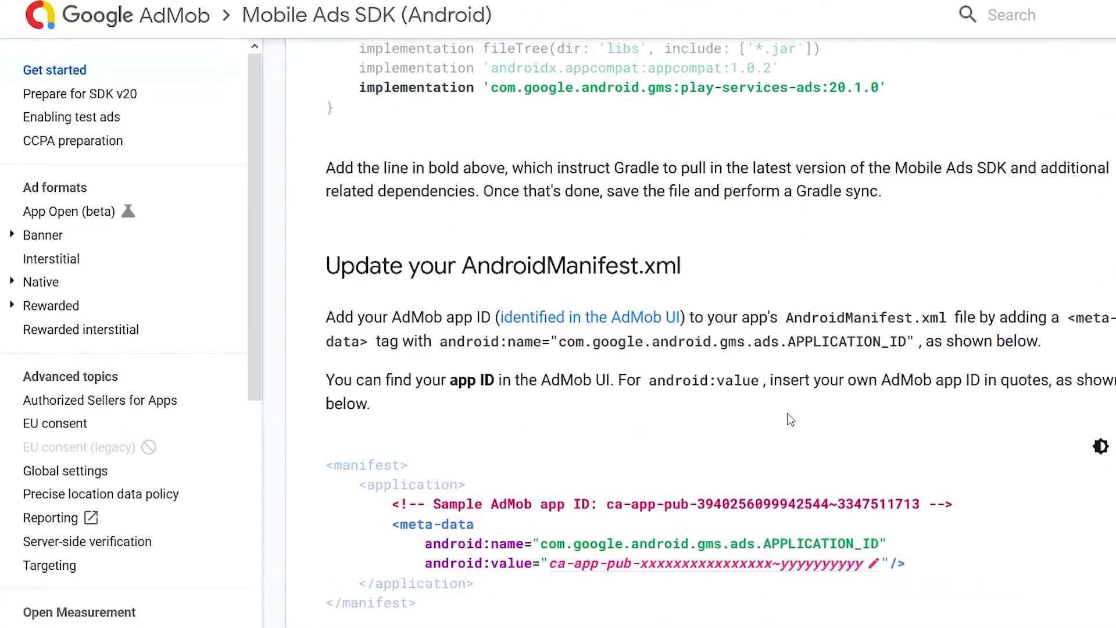
scroll(737, 402, up, 4)
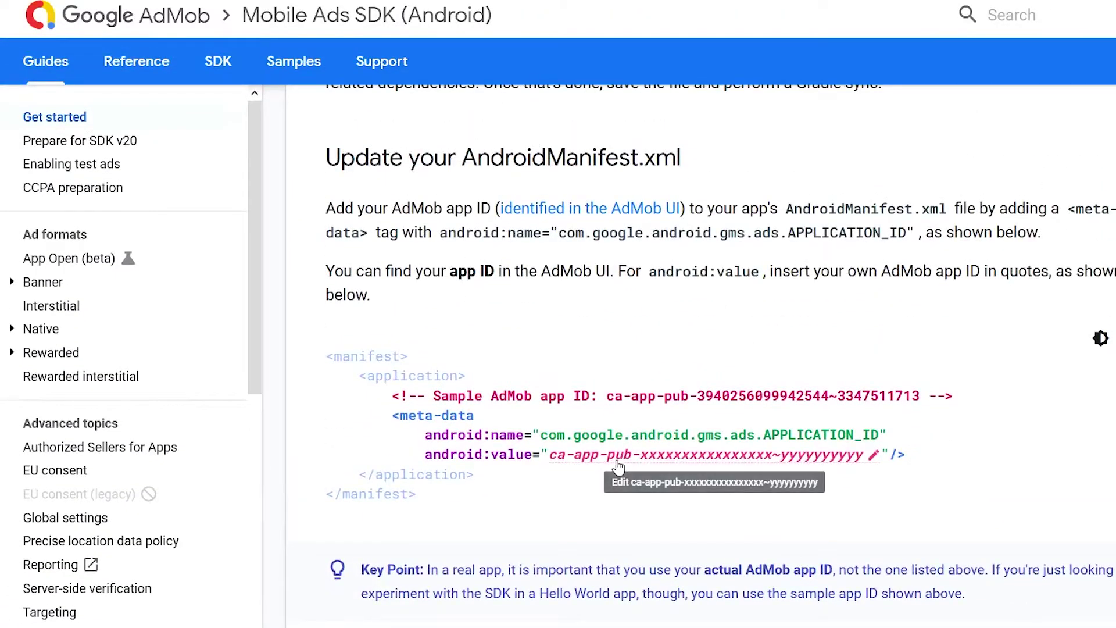
click(628, 460)
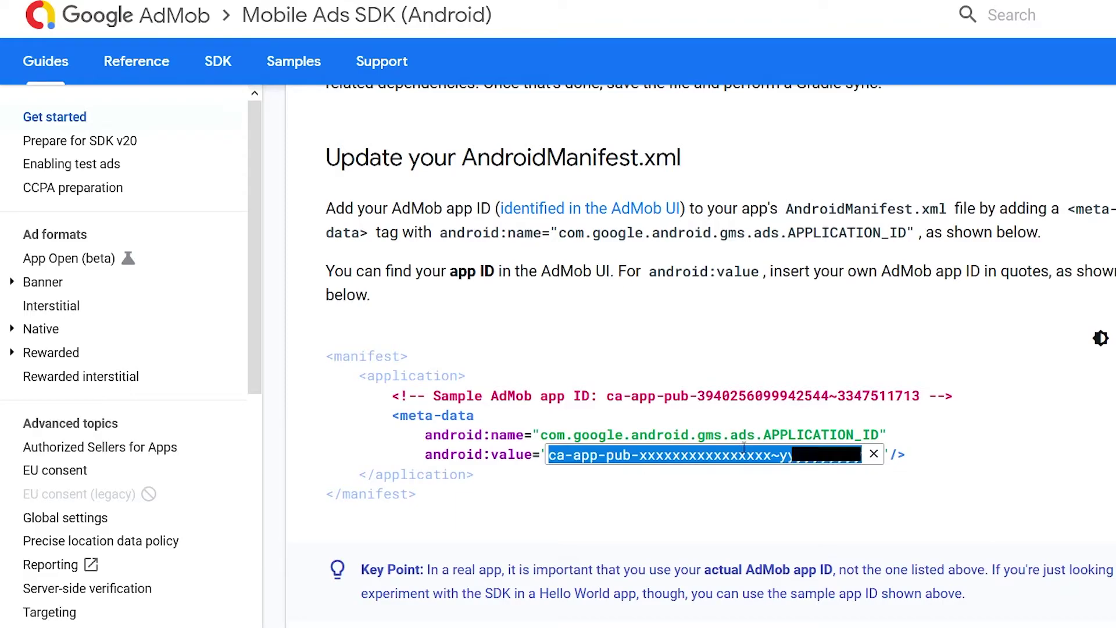
key(ctrl+v)
click(949, 458)
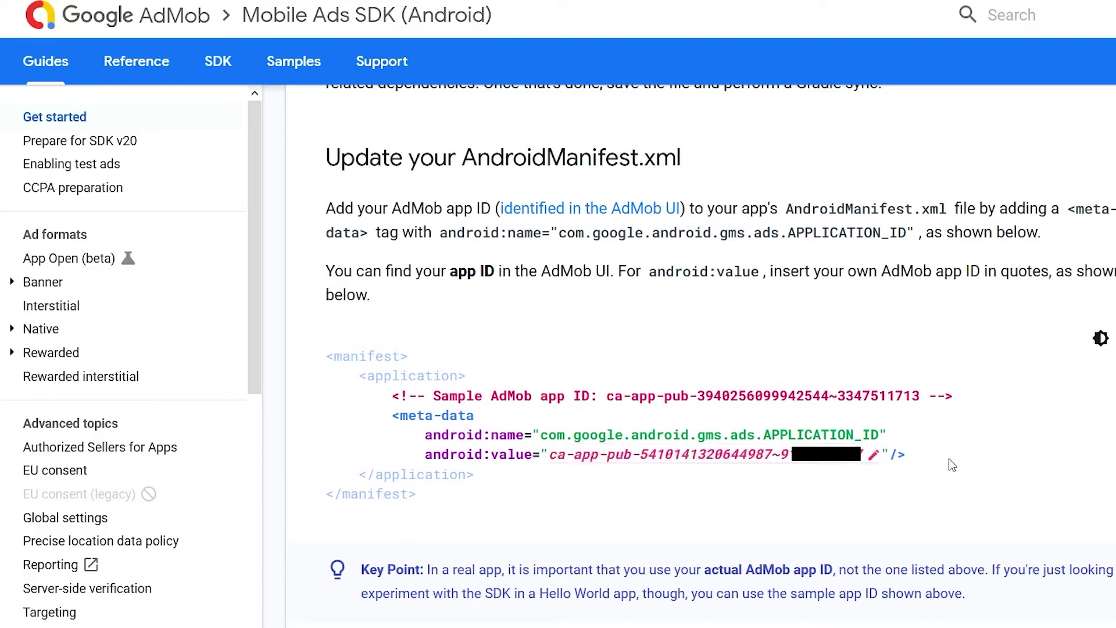
drag(385, 417, 915, 460)
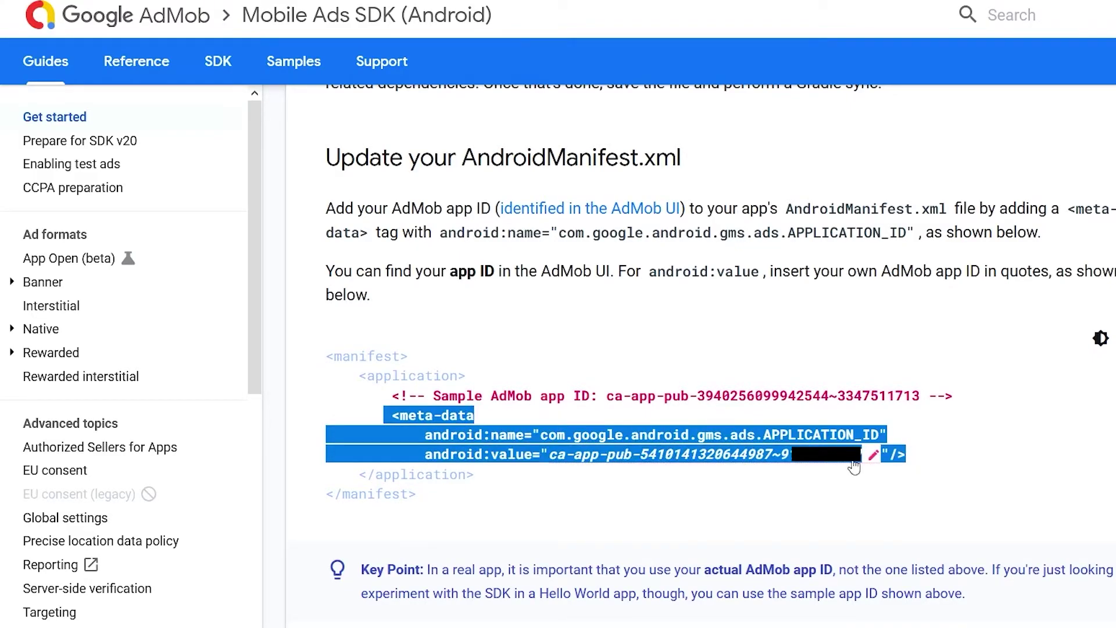
click(997, 459)
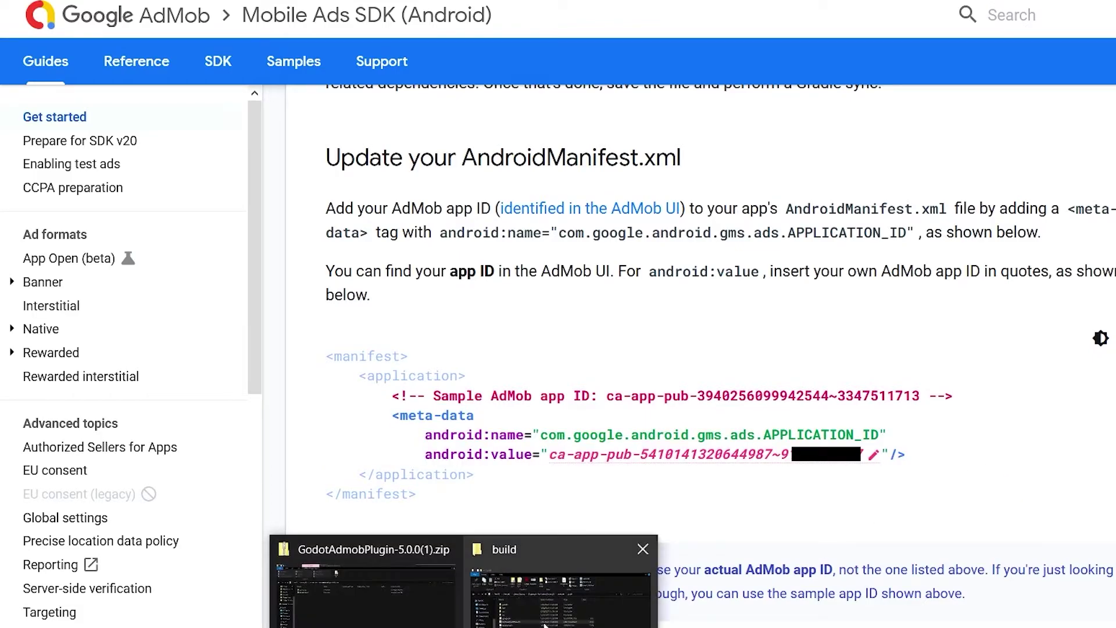
In File Explorer, open AndroidManifest.xml for editing from the android/build folder of Dogecoin The Video Game_EX.
click(568, 584)
click(780, 169)
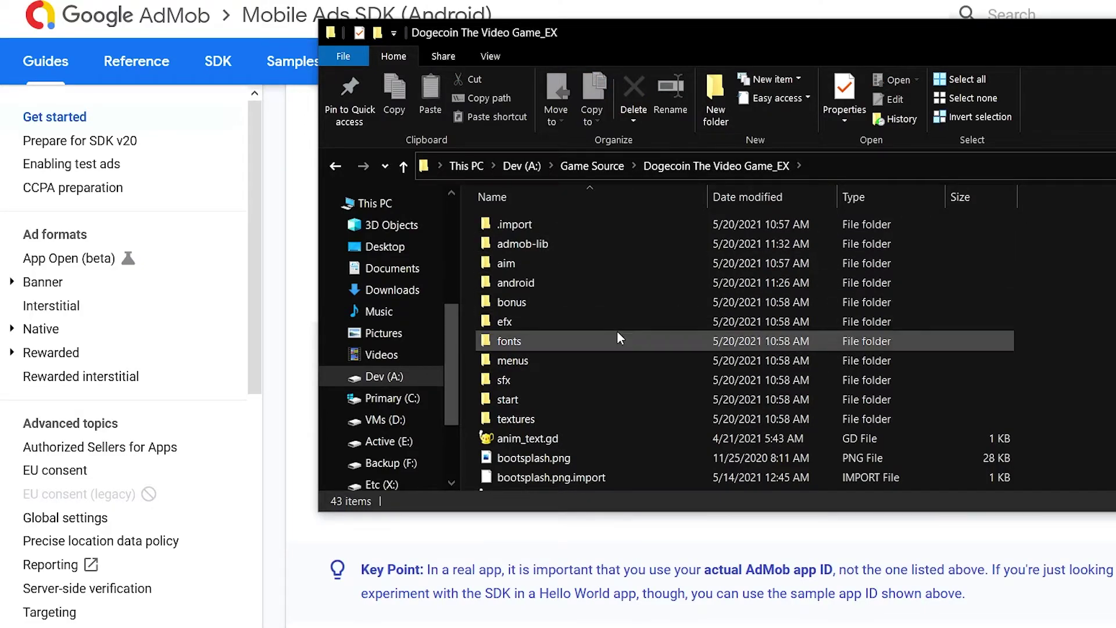
click(547, 283)
double_click(545, 283)
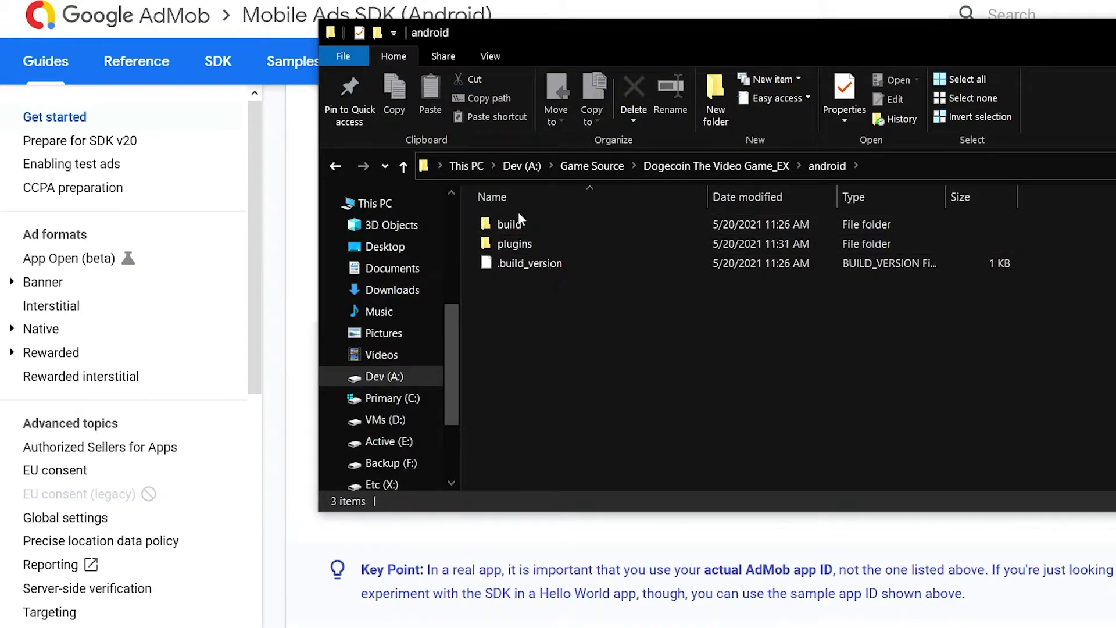
double_click(512, 223)
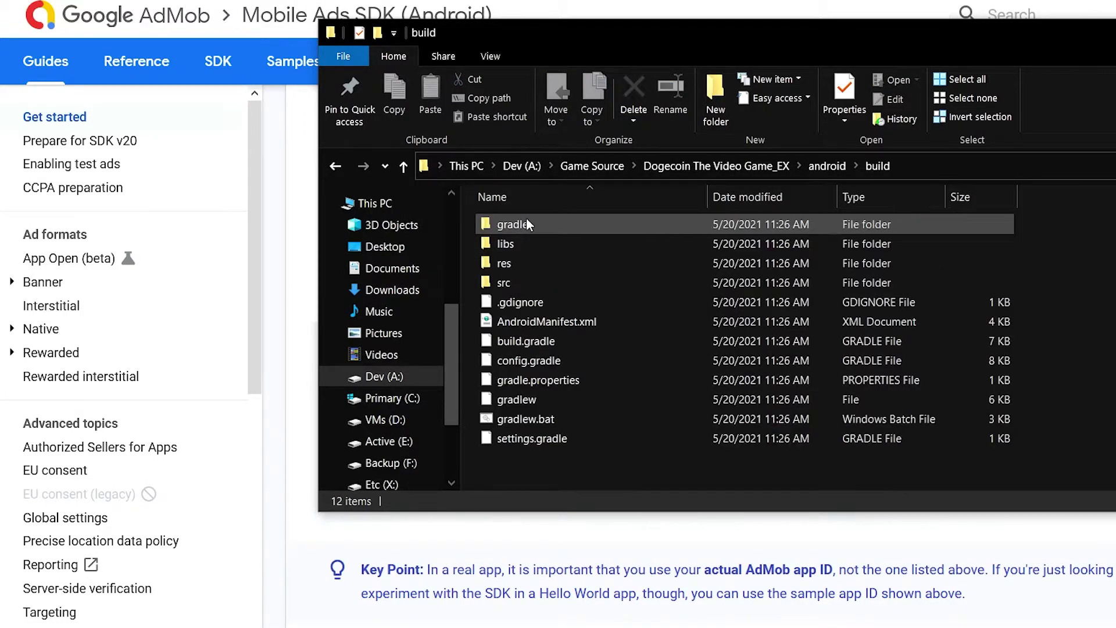
right_click(594, 320)
click(521, 298)
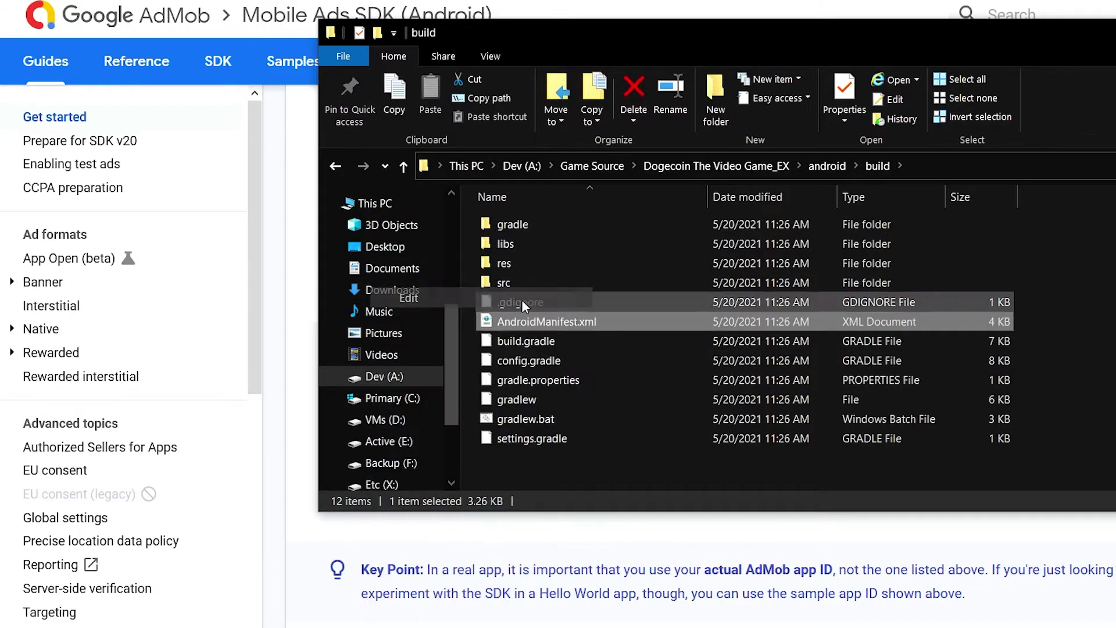
Paste the copied AdMob APPLICATION_ID meta-data block into AndroidManifest.xml, just above the closing application tag.
scroll(791, 370, down, 3)
scroll(791, 370, down, 12)
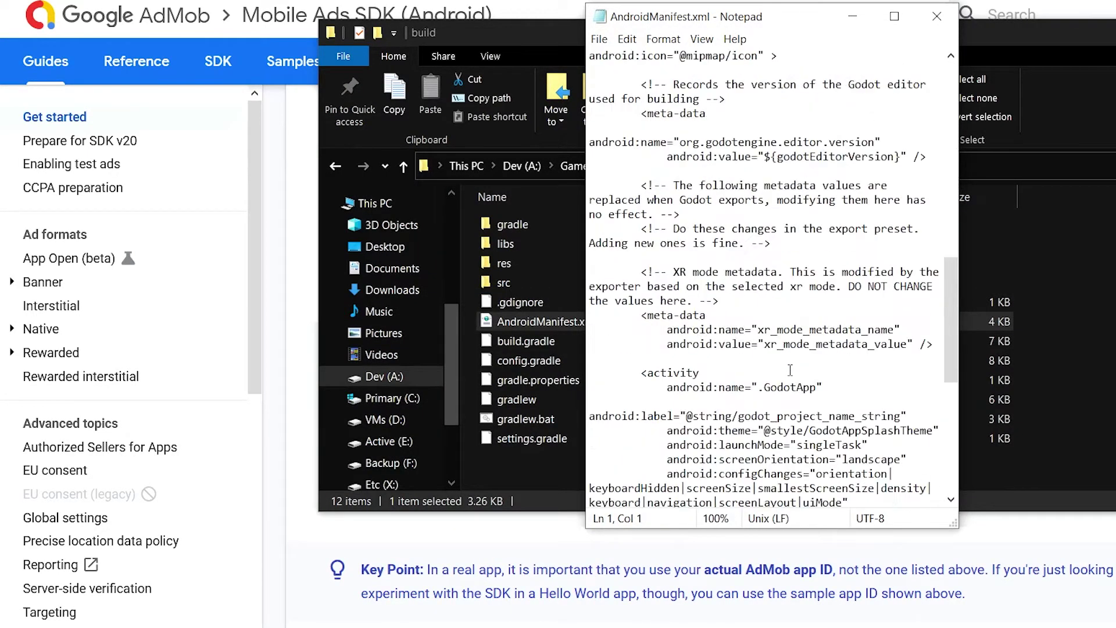
click(734, 448)
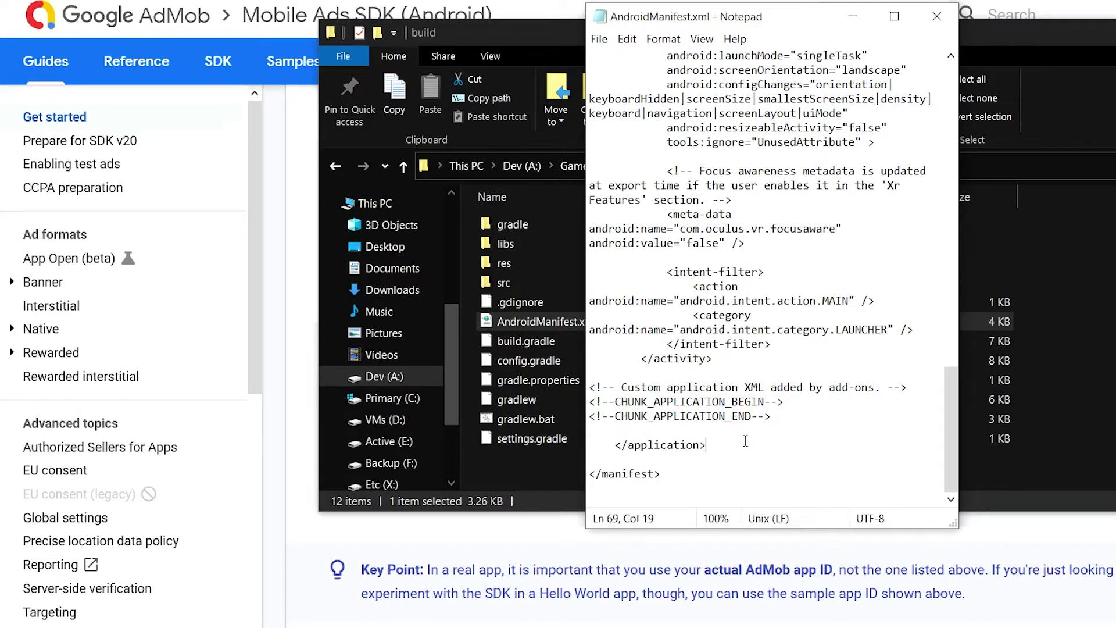
click(643, 444)
click(688, 430)
key(ctrl+v)
scroll(639, 407, down, 2)
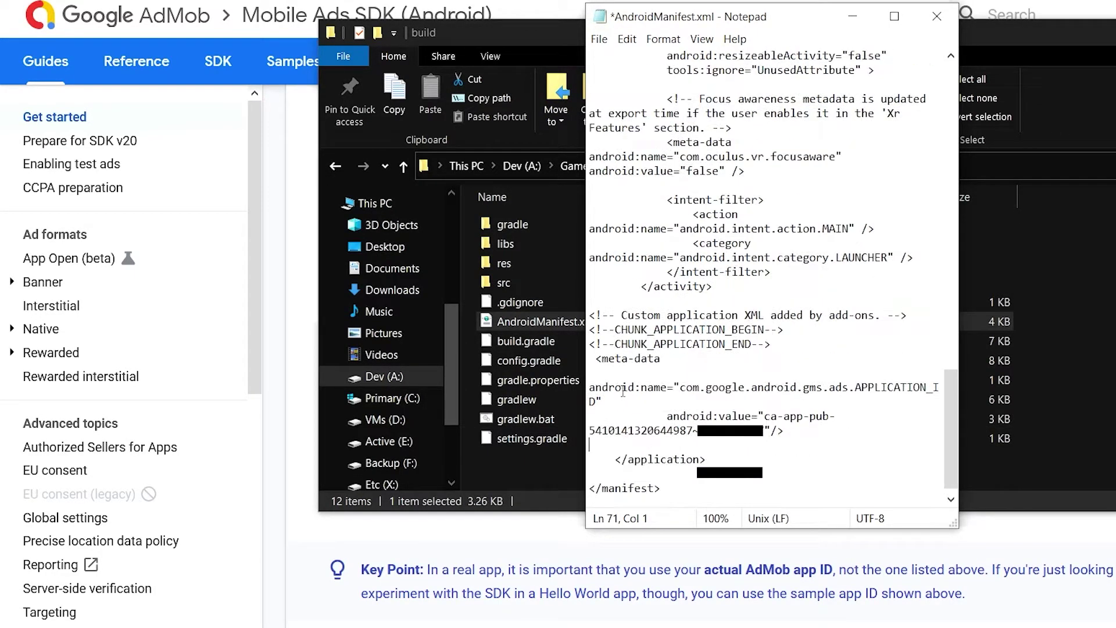
Indent the pasted meta-data block to match the surrounding XML, then save AndroidManifest.xml and close its editor and folder windows.
drag(959, 224, 1115, 224)
click(668, 402)
click(601, 389)
key(Tab)
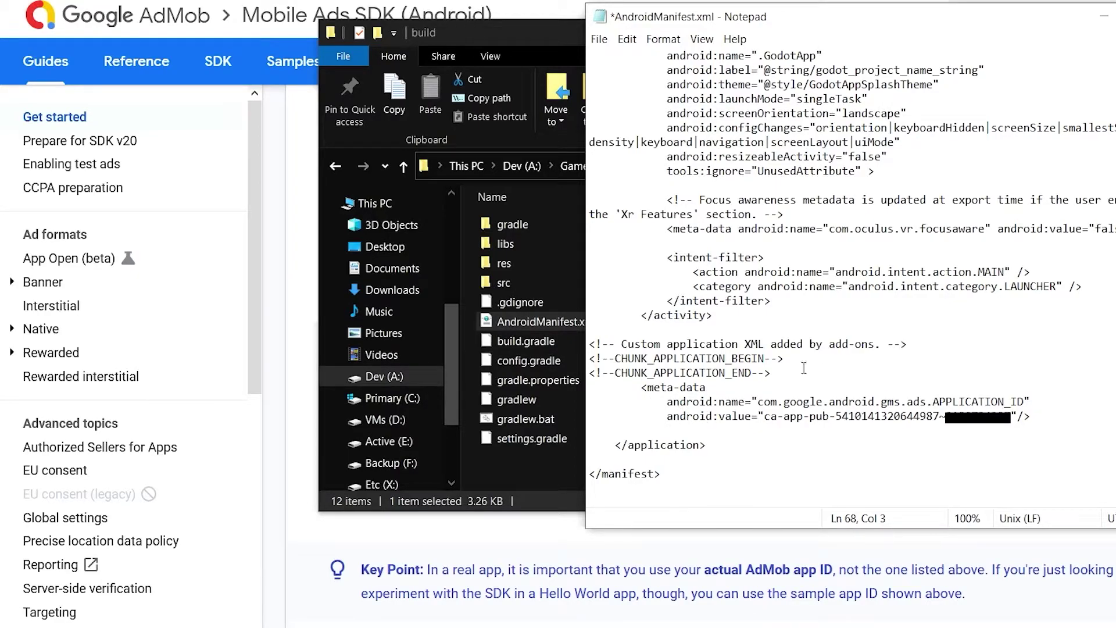
key(ctrl+s)
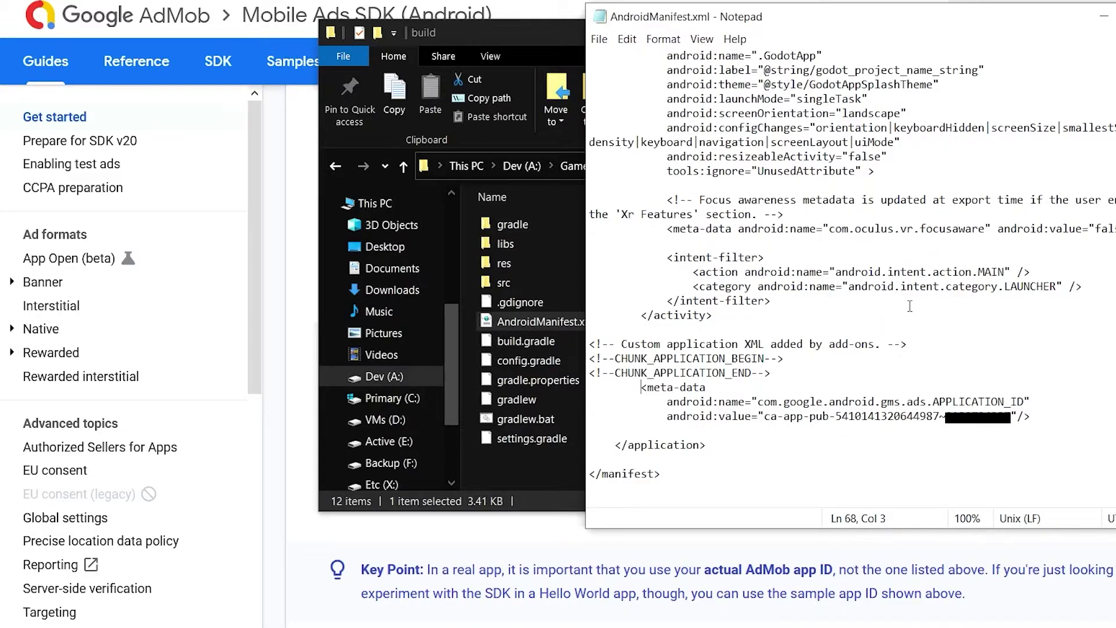
click(928, 384)
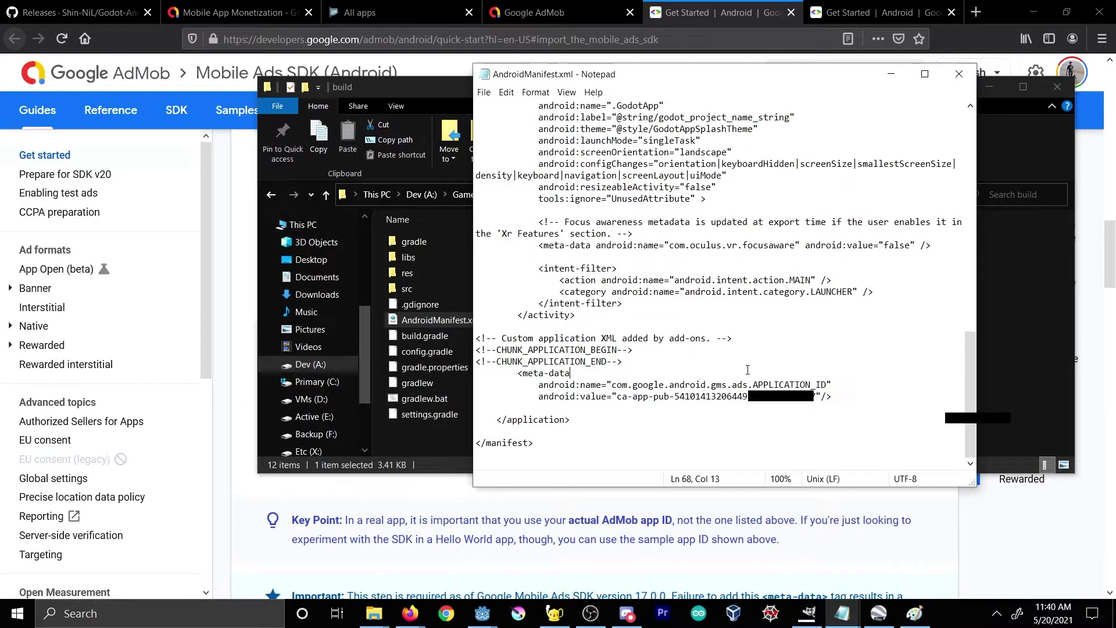
click(959, 74)
click(1058, 88)
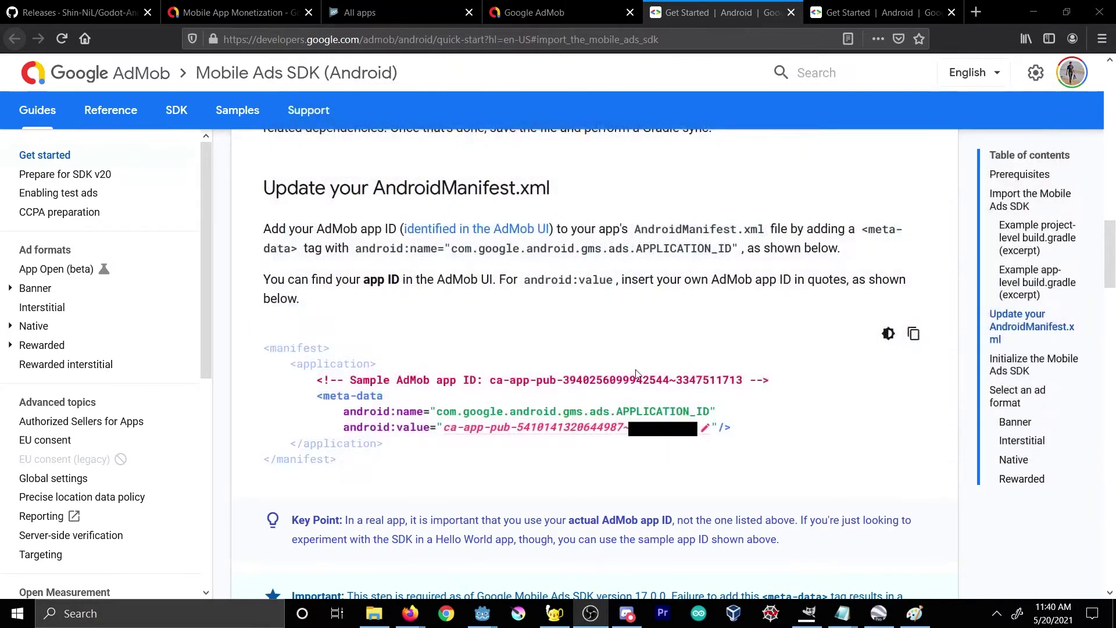
Return to the AdMob page for the created ad unit and copy the ad unit ID given in the second instruction.
click(574, 7)
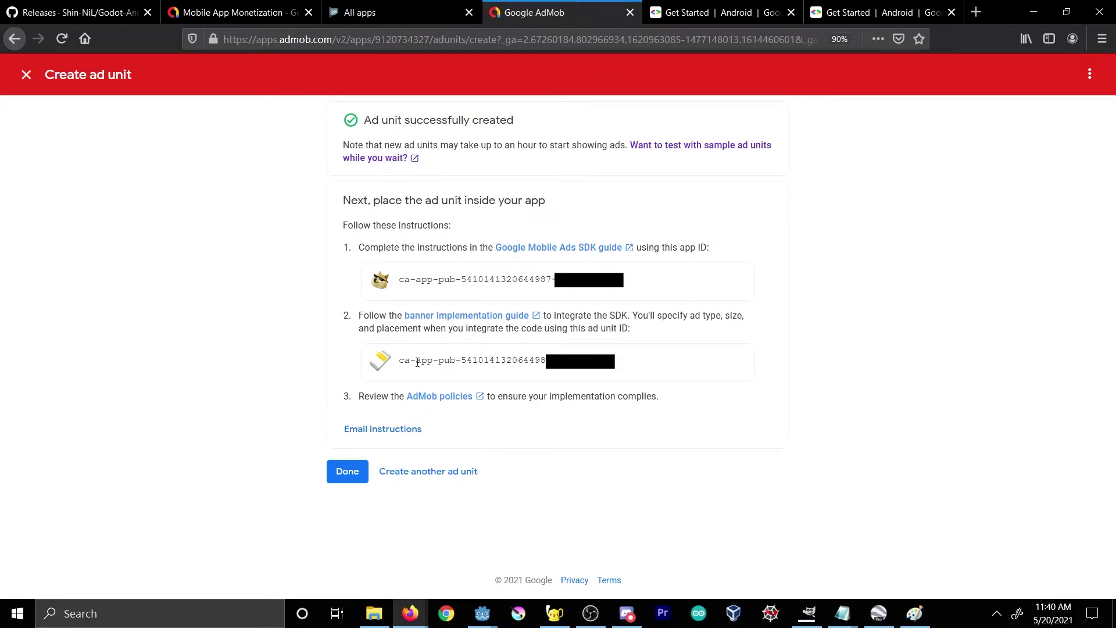
drag(401, 365, 674, 365)
right_click(593, 362)
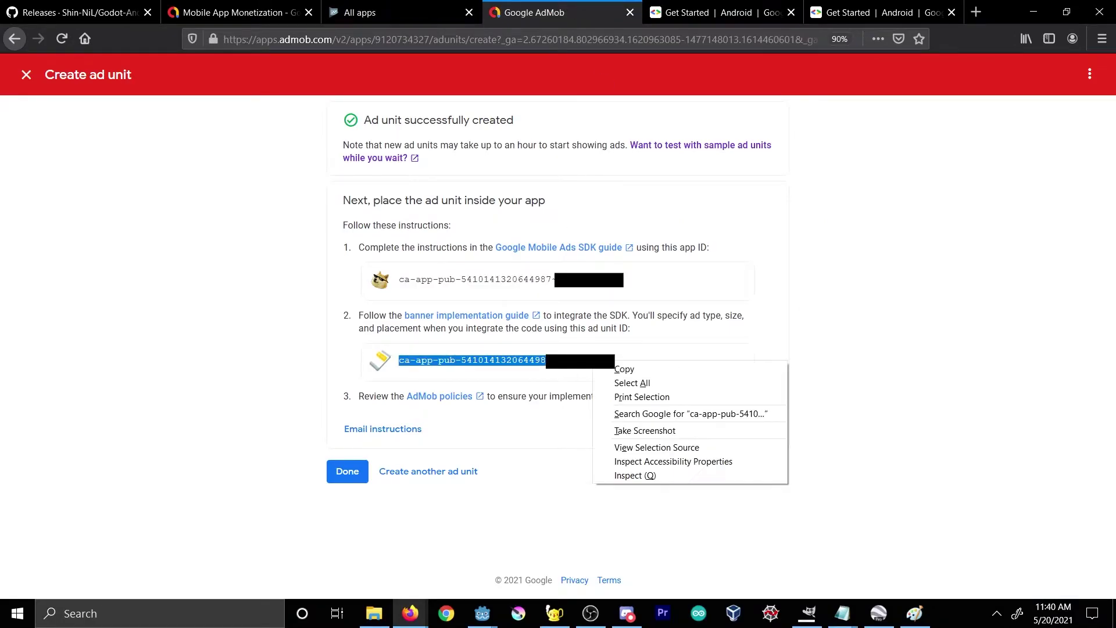
click(625, 369)
click(633, 372)
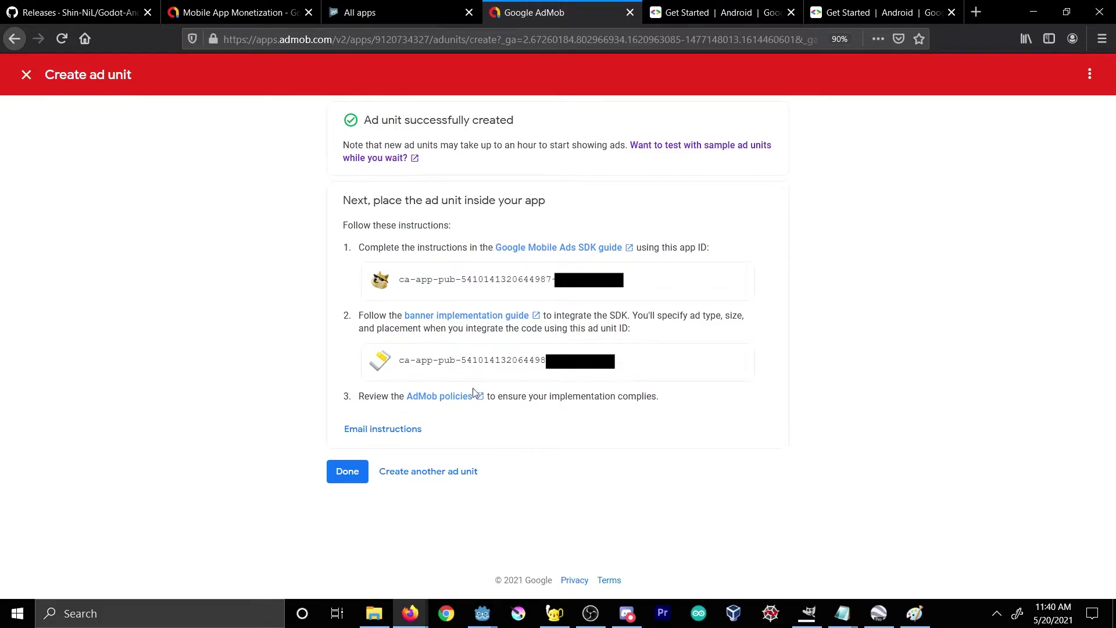
Finish the ad unit creation, close its AdMob page and switch to Godot.
click(350, 471)
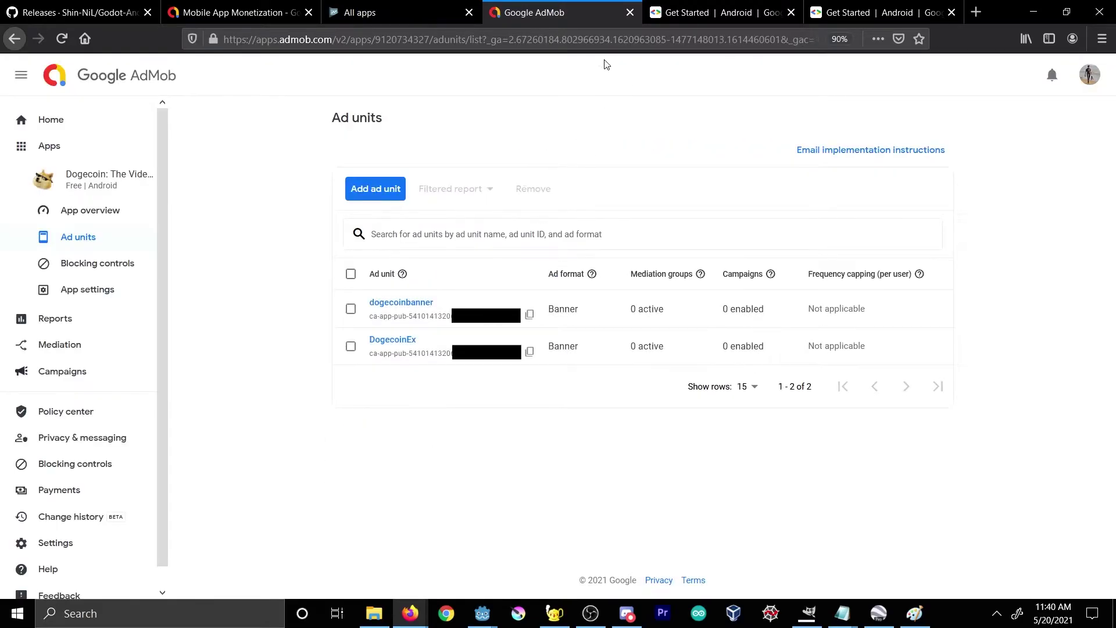
click(631, 14)
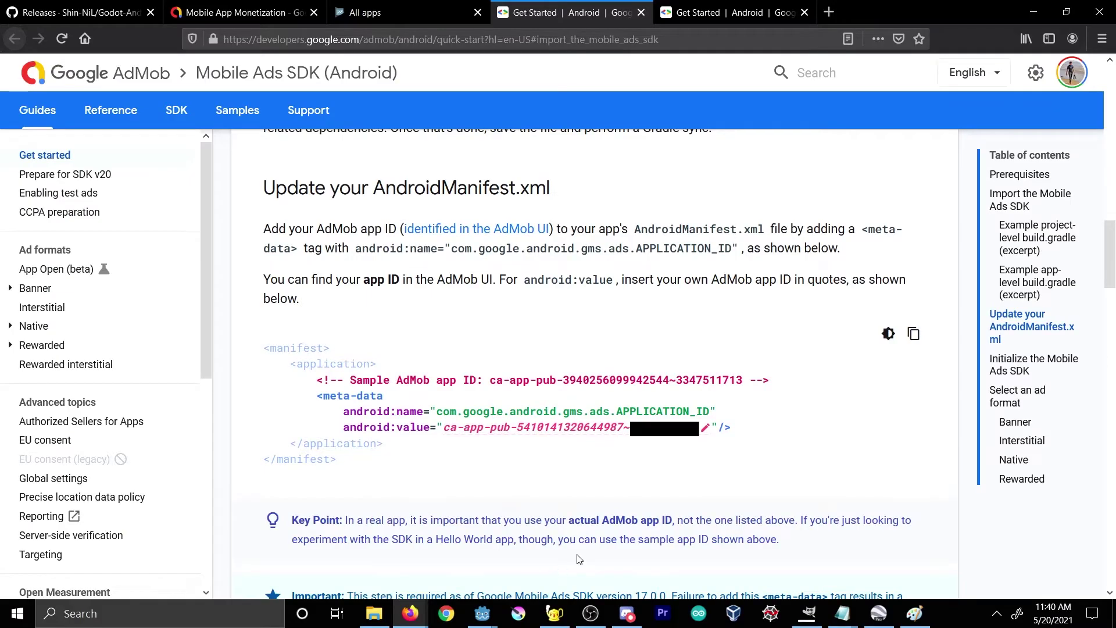
mouse_move(482, 614)
click(551, 552)
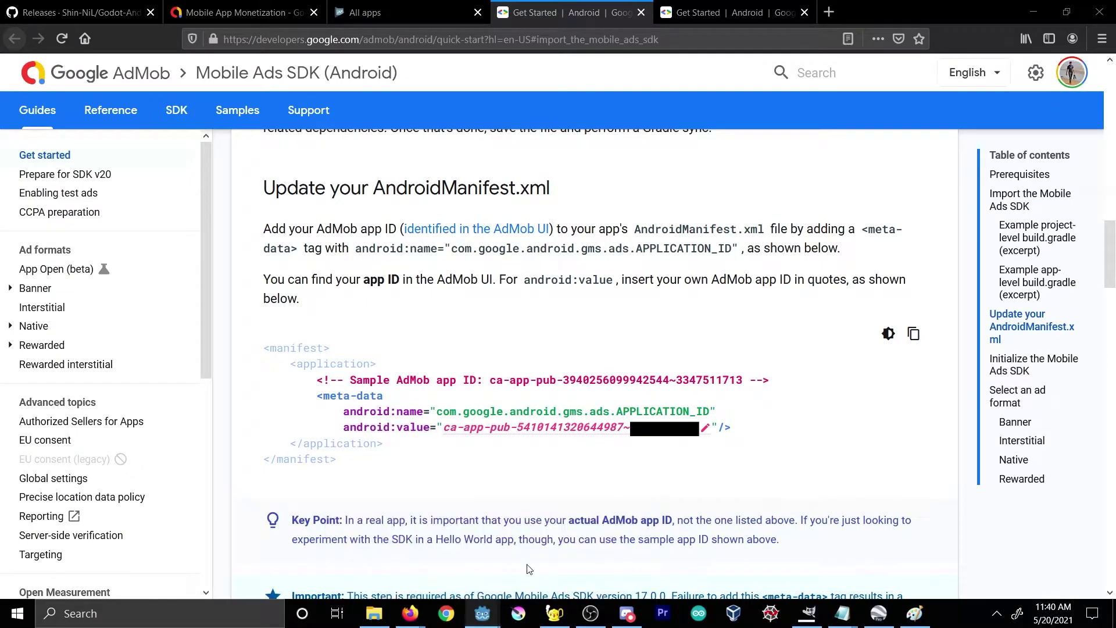
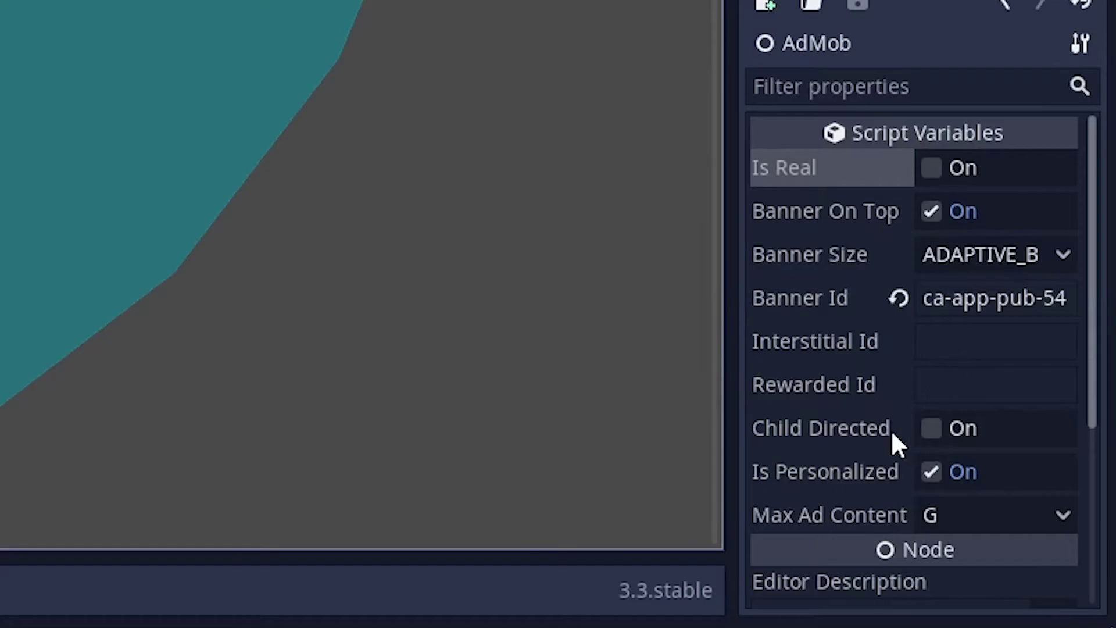
View the choices offered for the AdMob node's Banner Size and Max Ad Content Rate properties.
click(1053, 257)
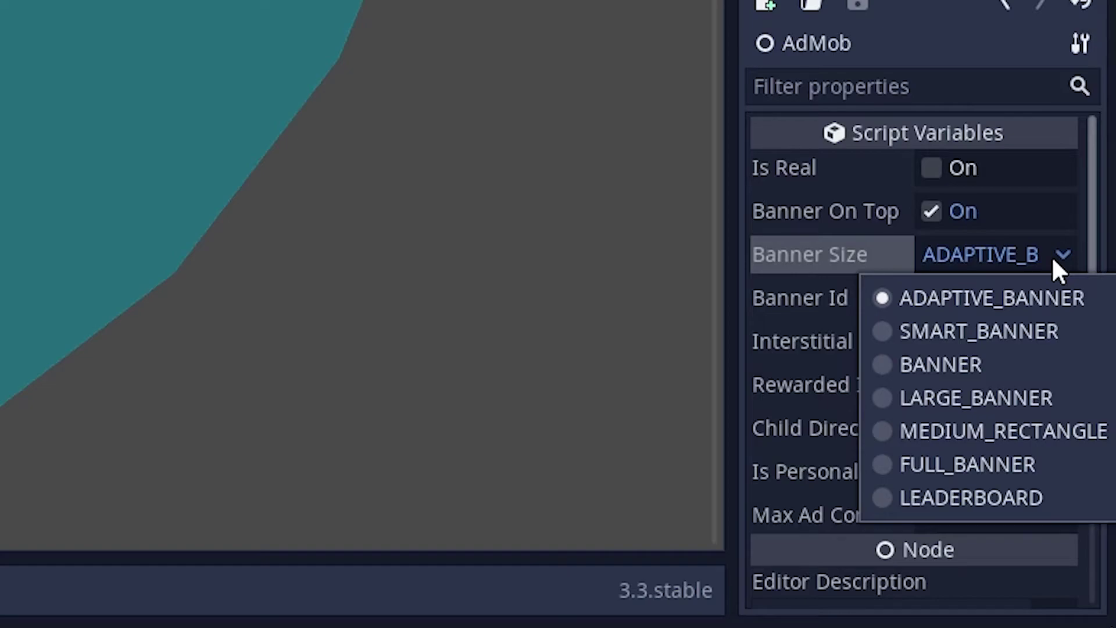
click(1052, 256)
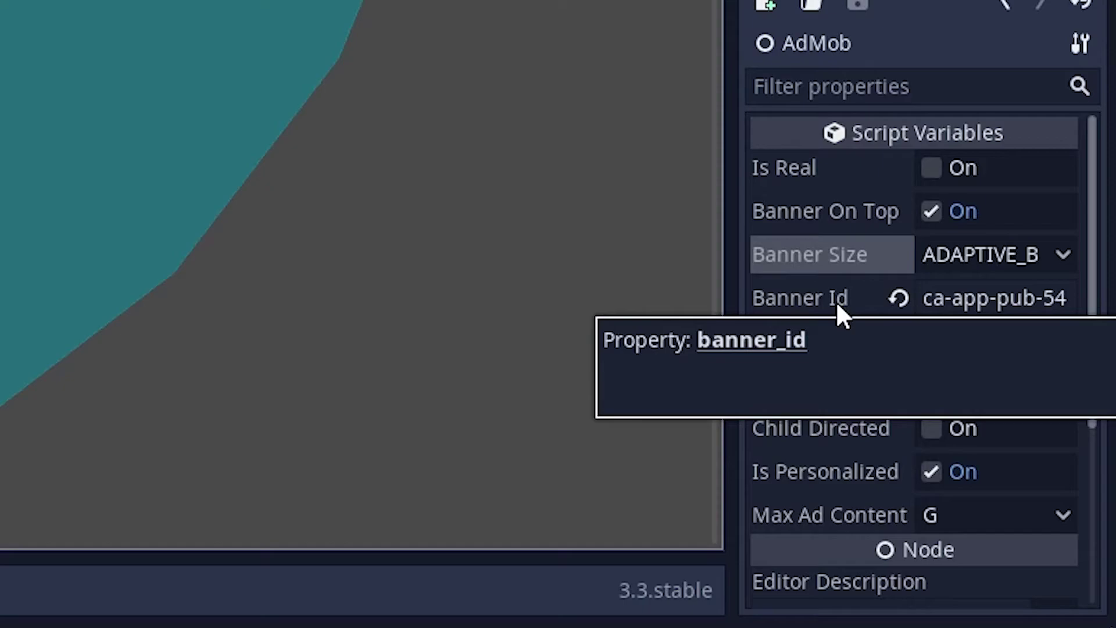
click(1056, 346)
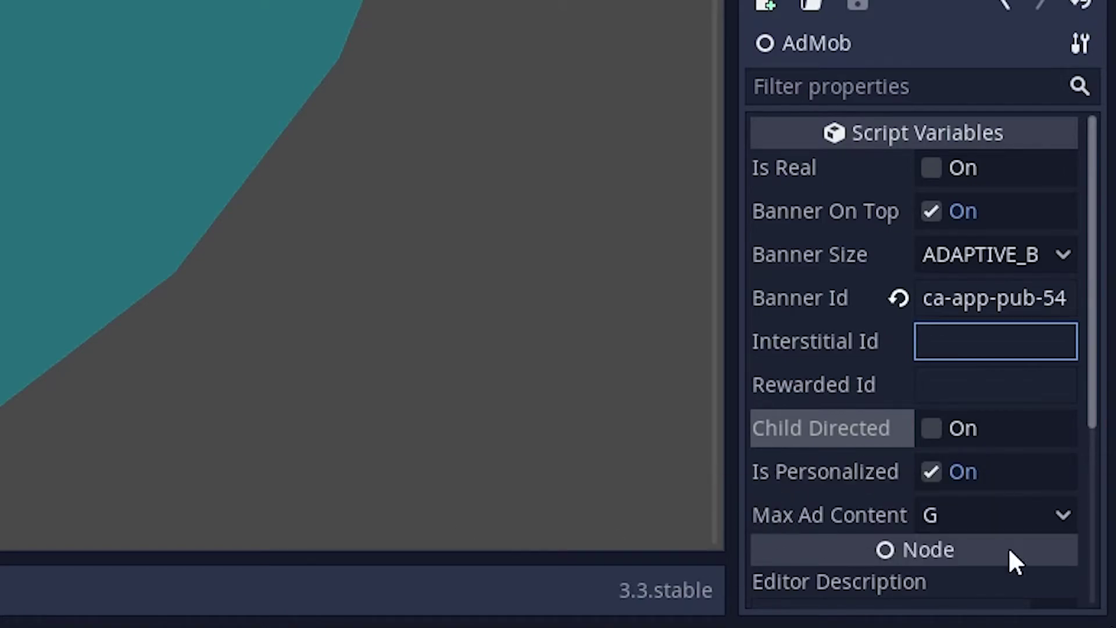
click(976, 519)
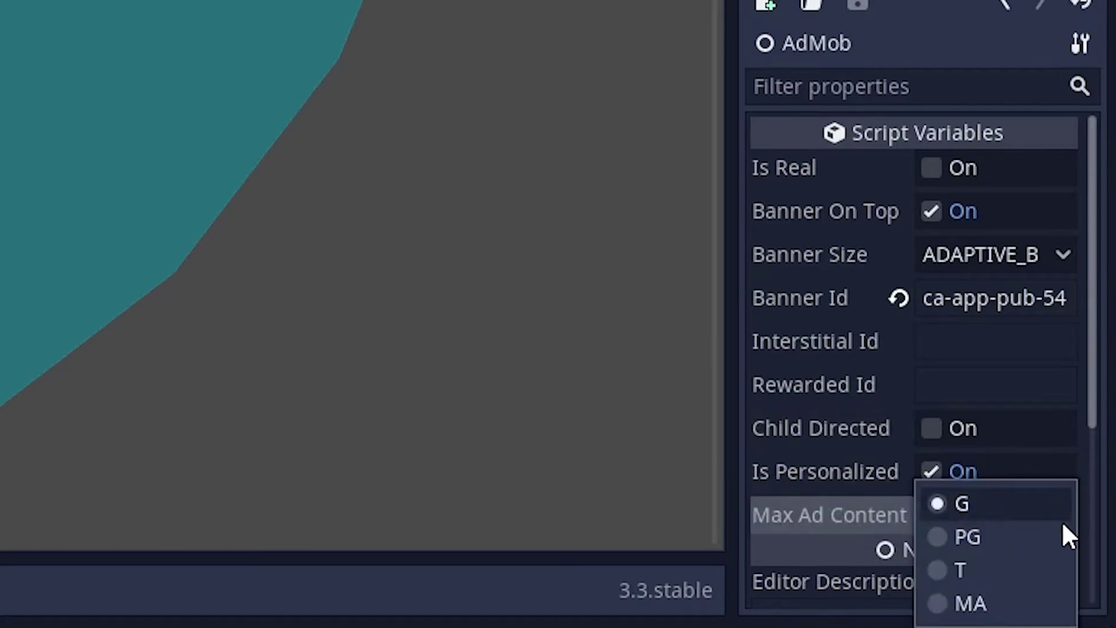
click(1028, 515)
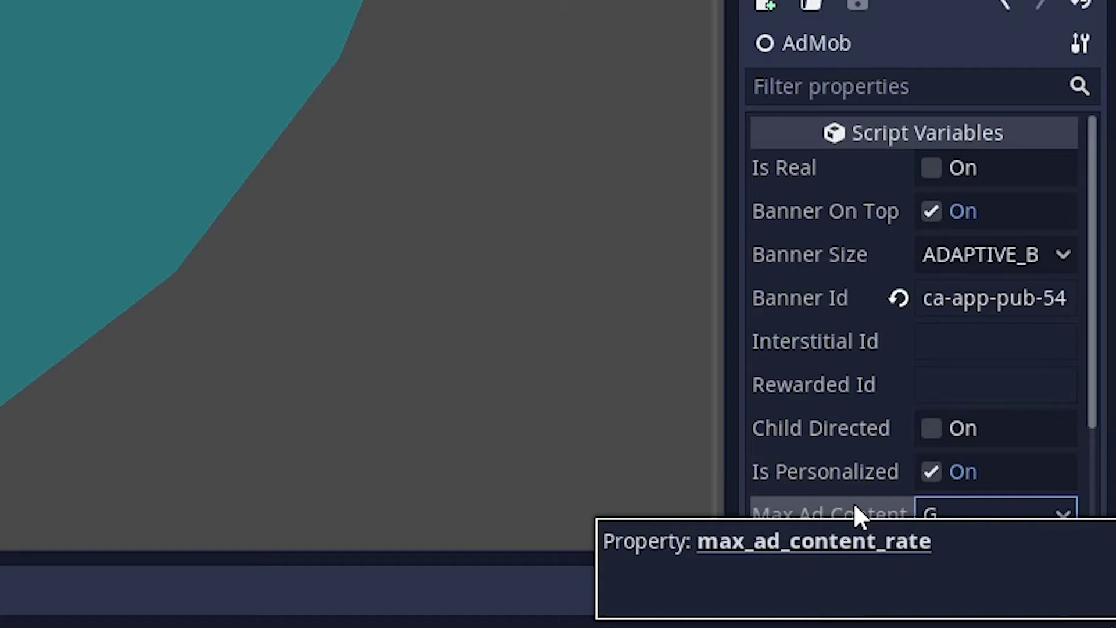
click(1000, 520)
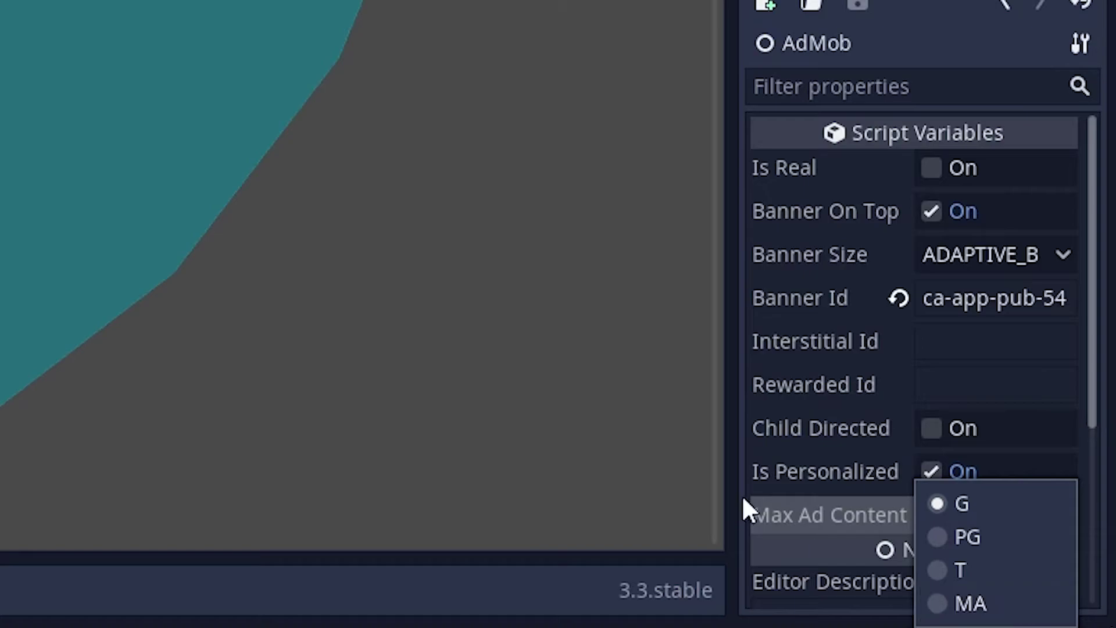
click(860, 503)
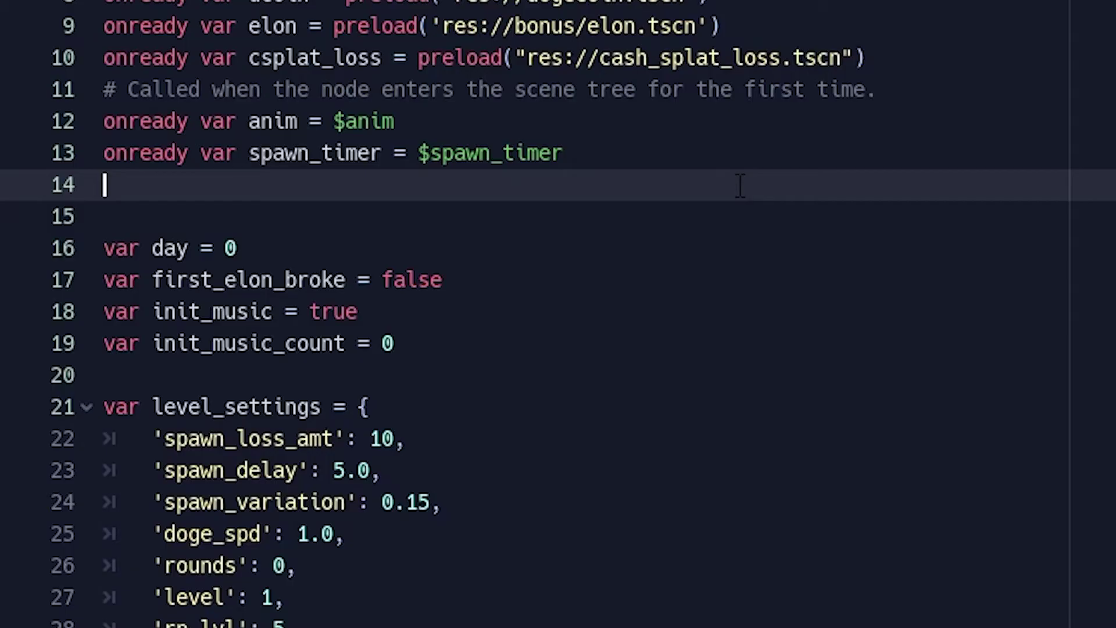
Declare "onready var admob = $AdMob" on line 14 of main.gd, below the spawn_timer variable.
text(onready var admob = $)
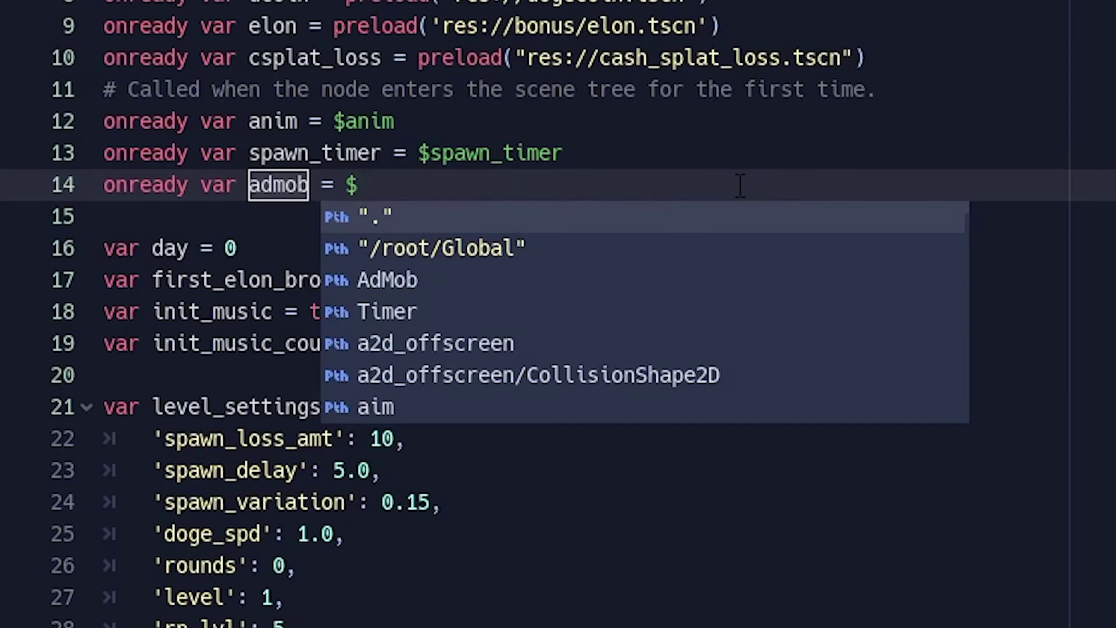
text(Admob)
key(Return)
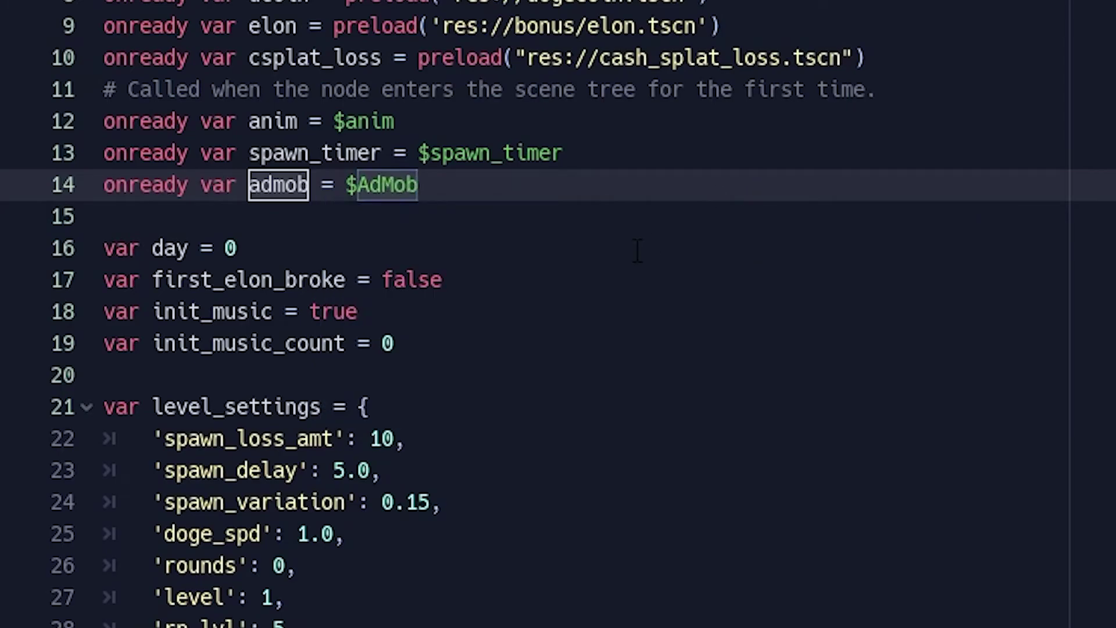
In the _ready() function, add calls to admob.load_banner() and admob.show_banner() after spawn_timer.start().
click(637, 250)
scroll(510, 310, down, 1)
scroll(511, 310, down, 5)
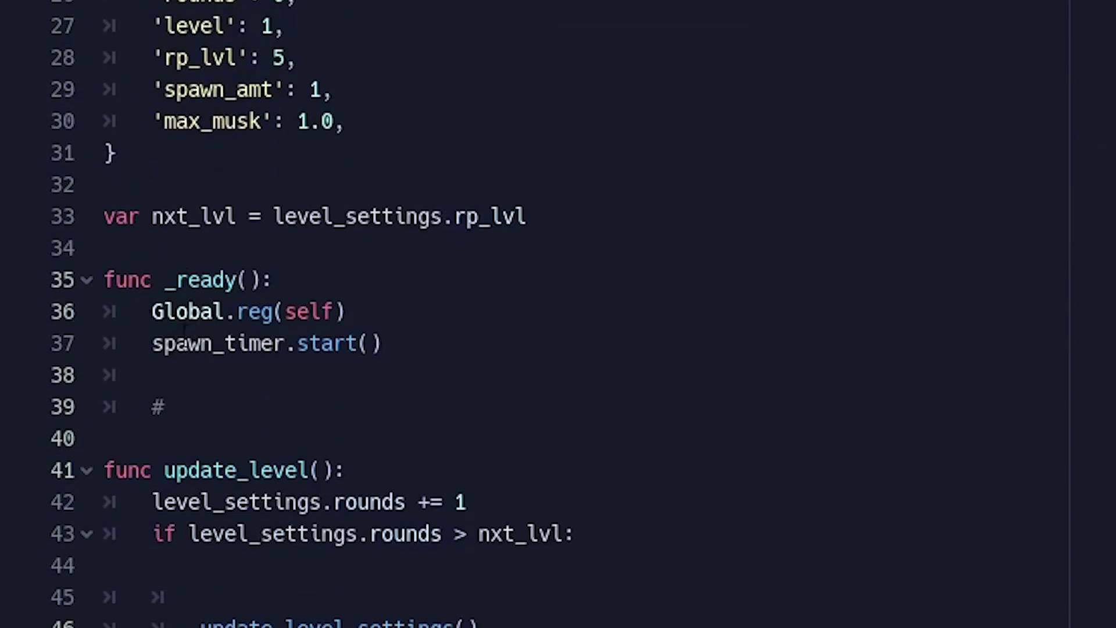
click(455, 402)
click(443, 375)
text(ad)
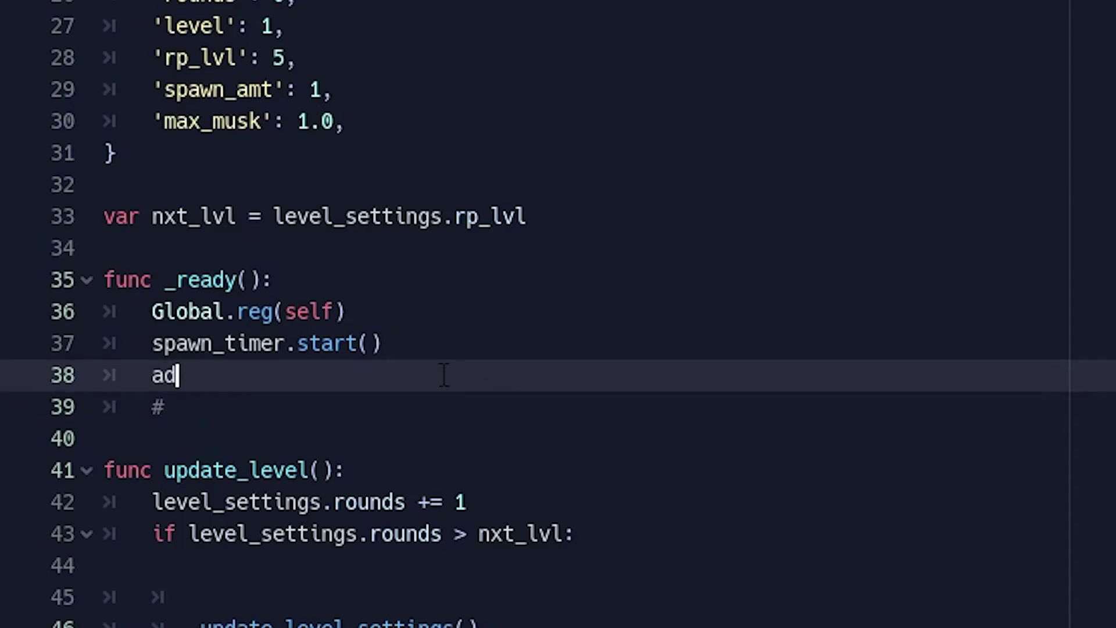
text(mob.load_)
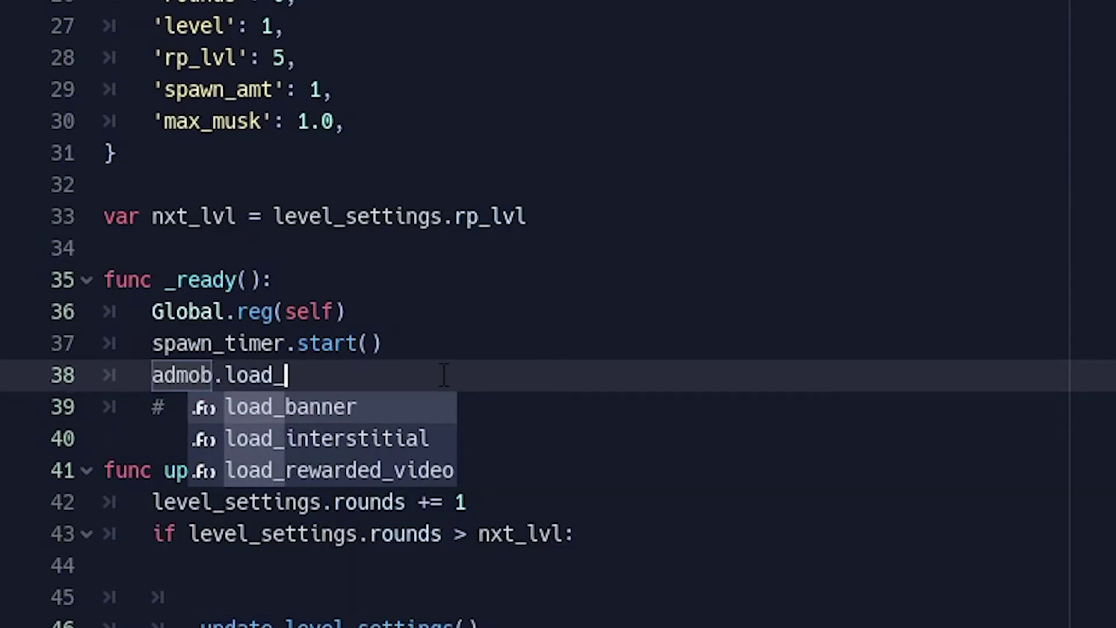
key(Return)
key(Return)
text(admo)
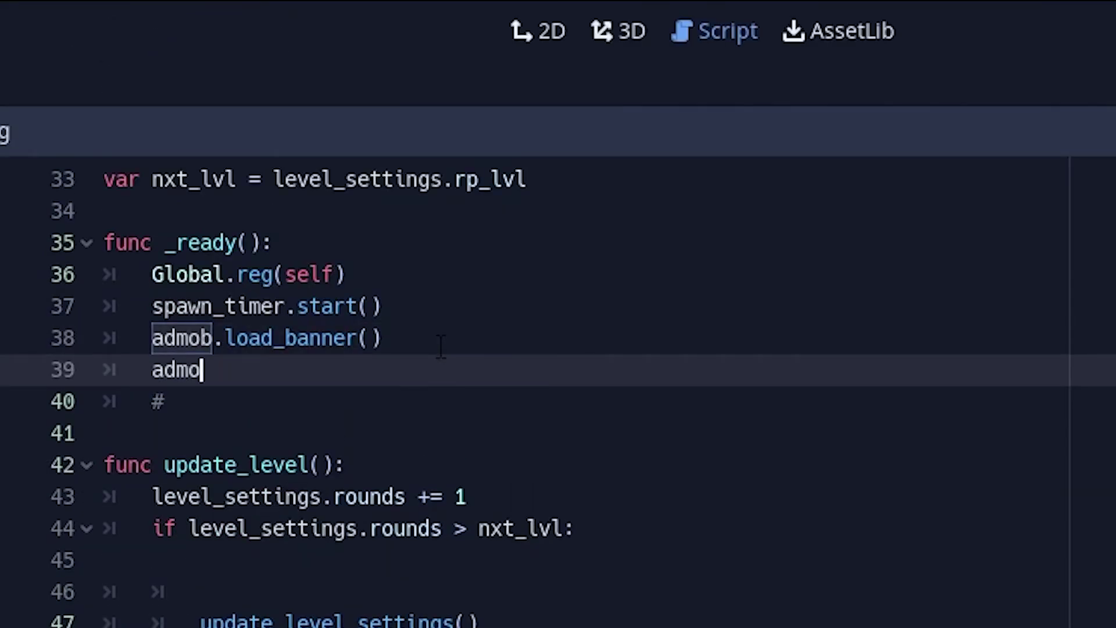
text(b.show_b)
key(Return)
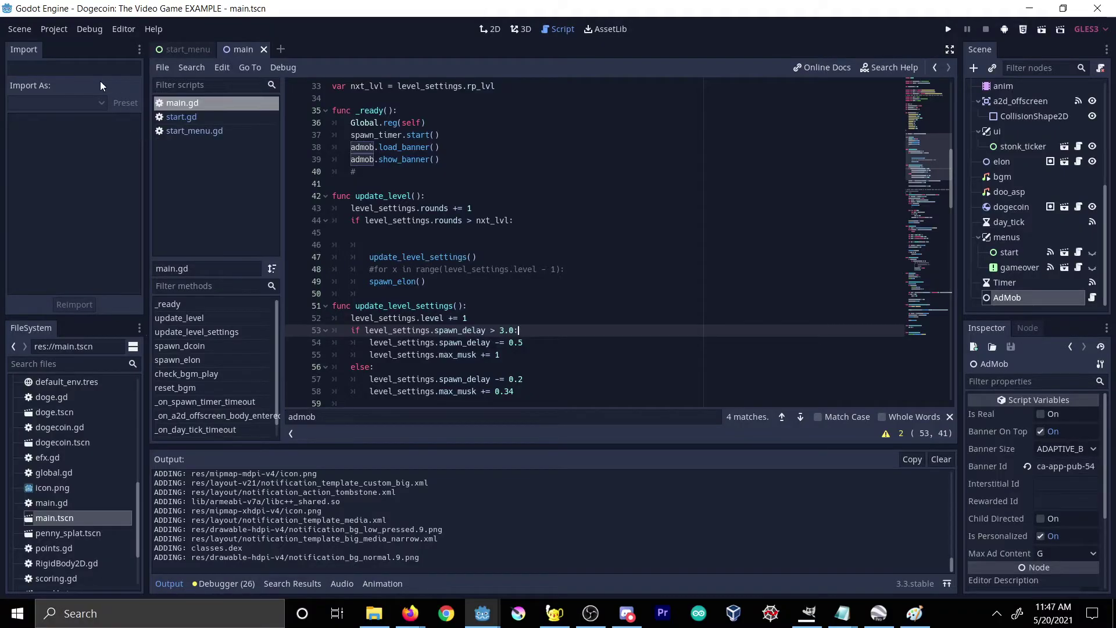
Enable Use Custom Build and the Godot Ad Mob plugin in the project's Android export preset.
click(53, 29)
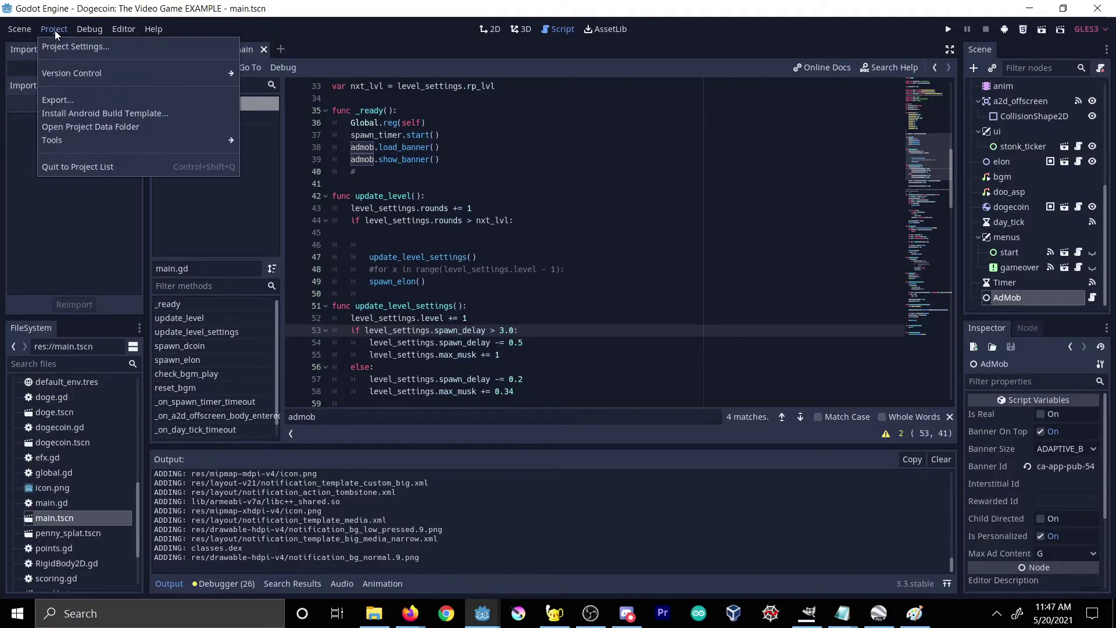
click(57, 100)
click(400, 145)
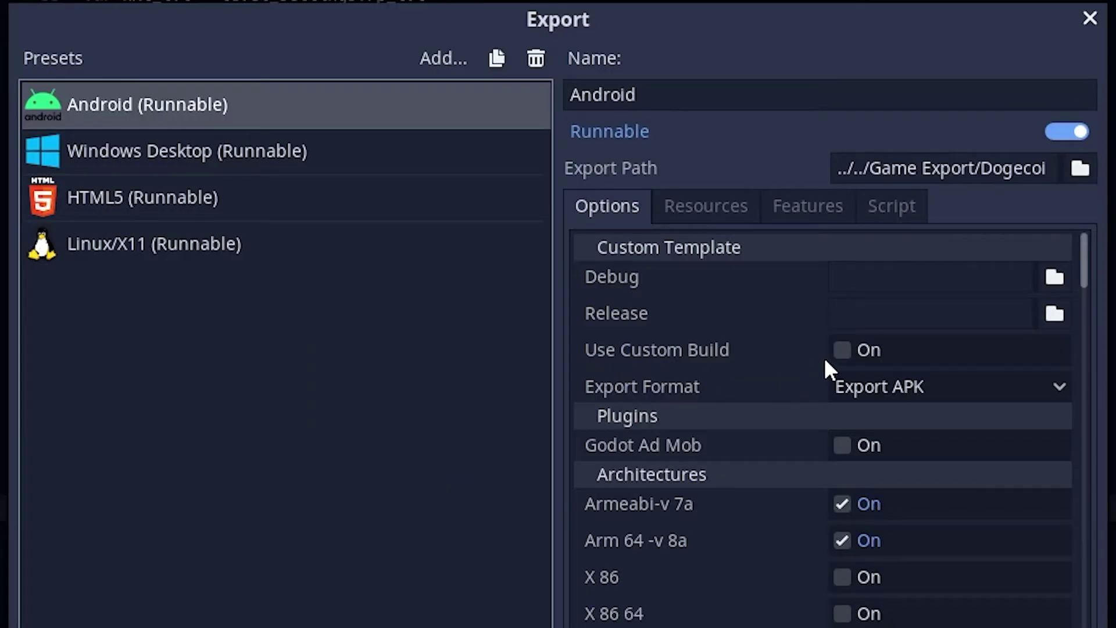
click(869, 351)
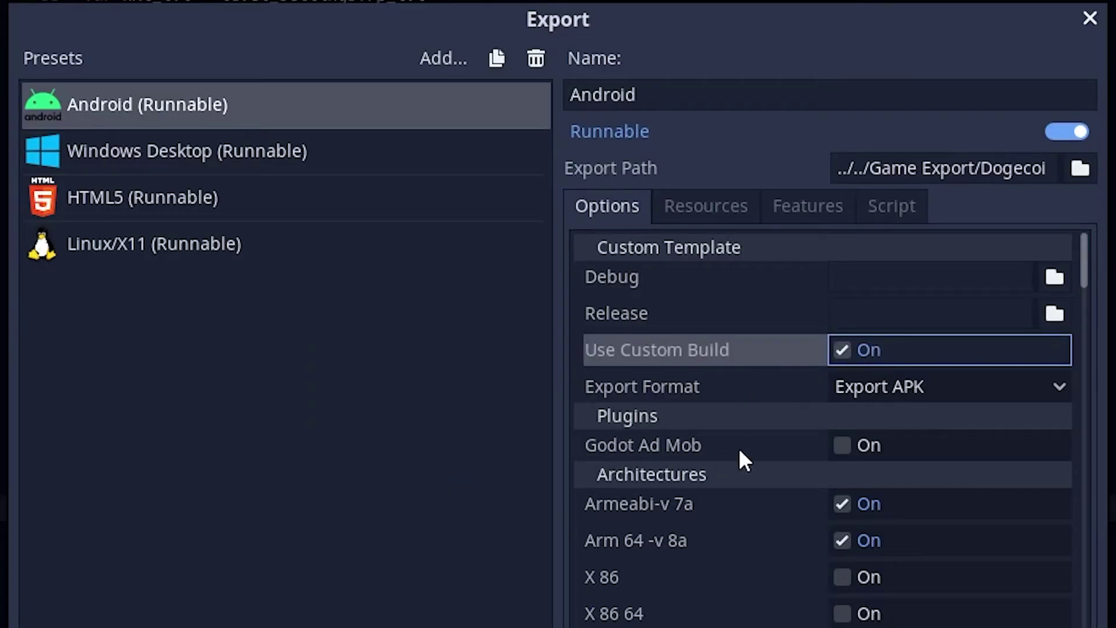
click(857, 449)
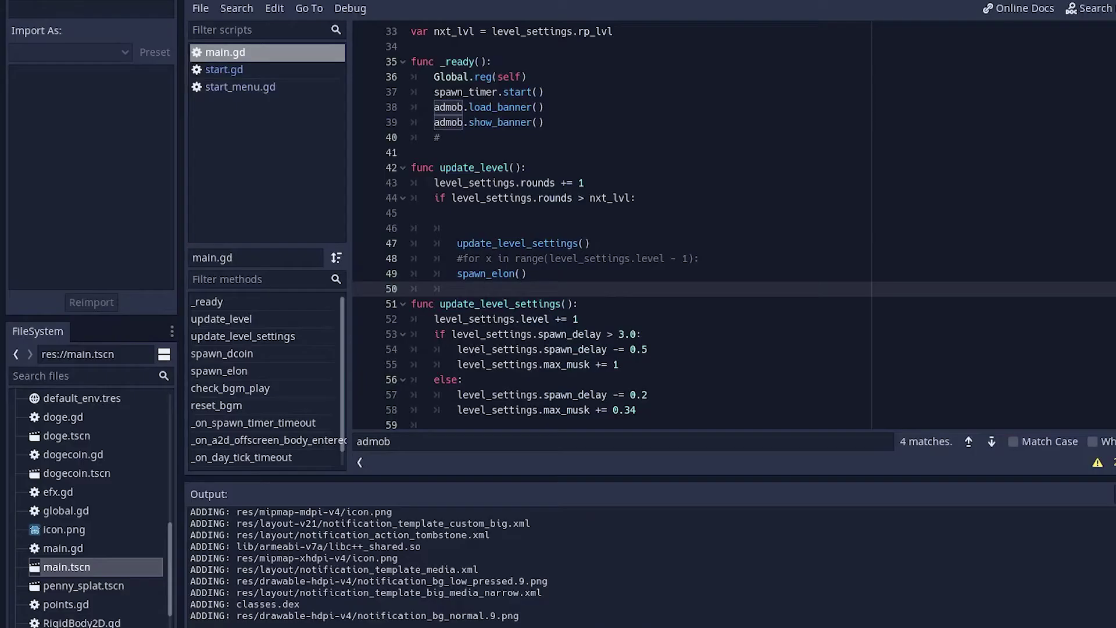
Deploy the project to the connected Android device and start the game there to test the banner.
key(Up)
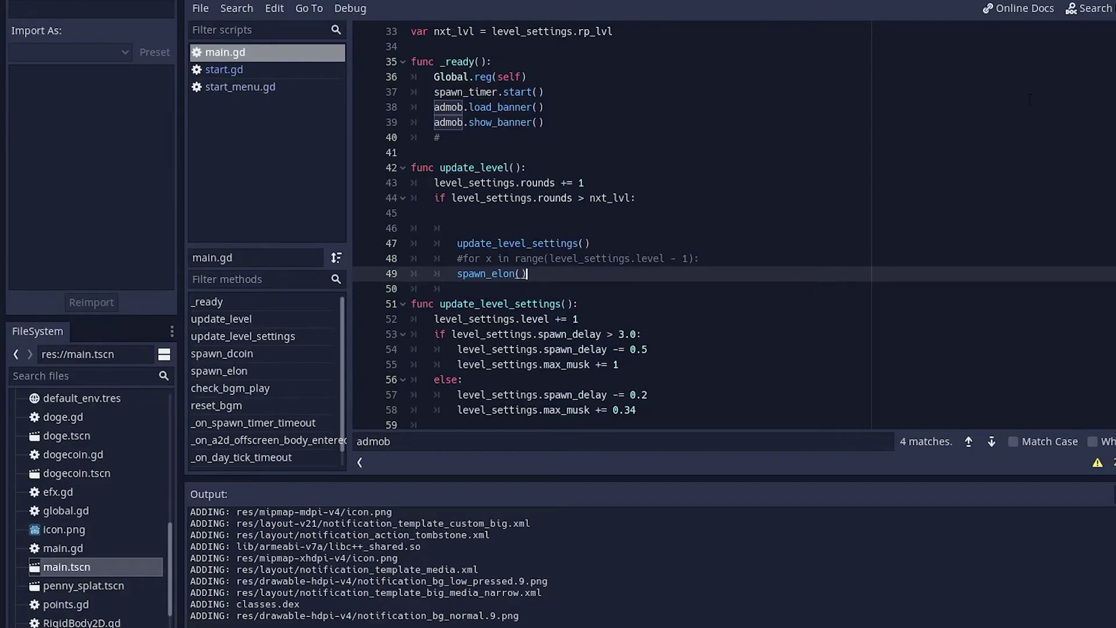
click(812, 247)
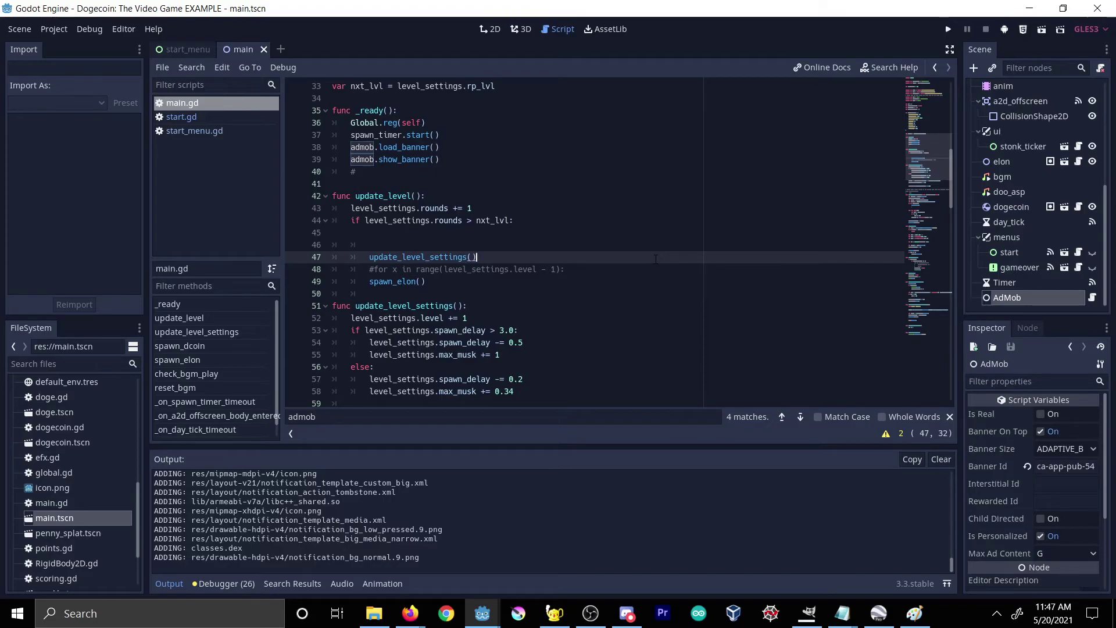
click(1005, 30)
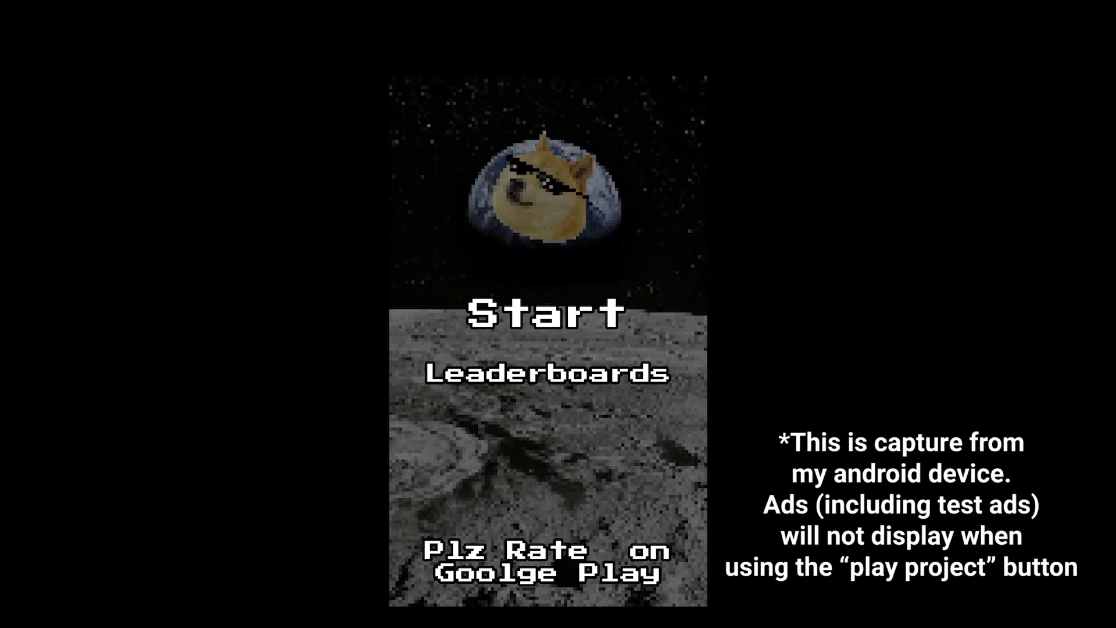
click(546, 314)
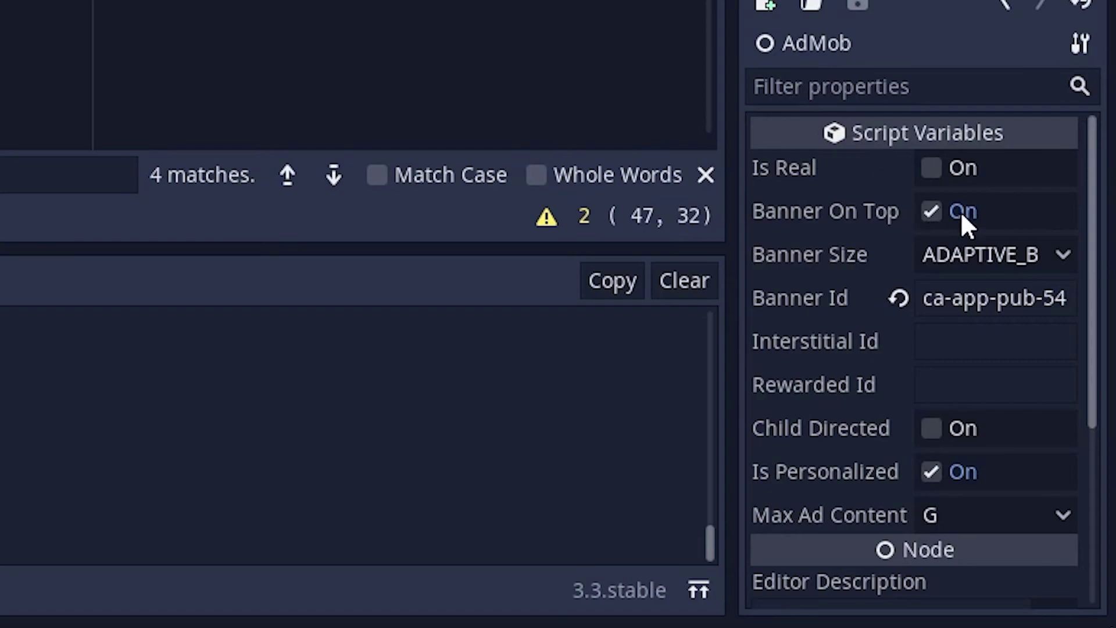
Turn off Banner On Top for the AdMob node and redeploy the game to the Android device.
click(1025, 341)
click(215, 28)
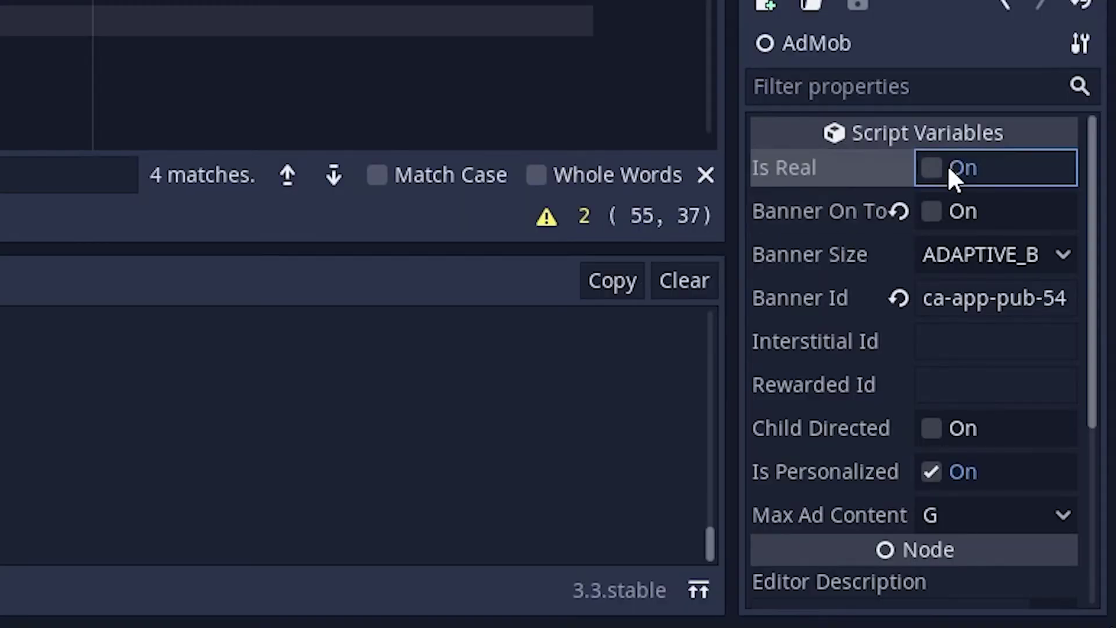
Turn on Is Real for the AdMob node and run the game on the Android device with real ads.
click(1041, 414)
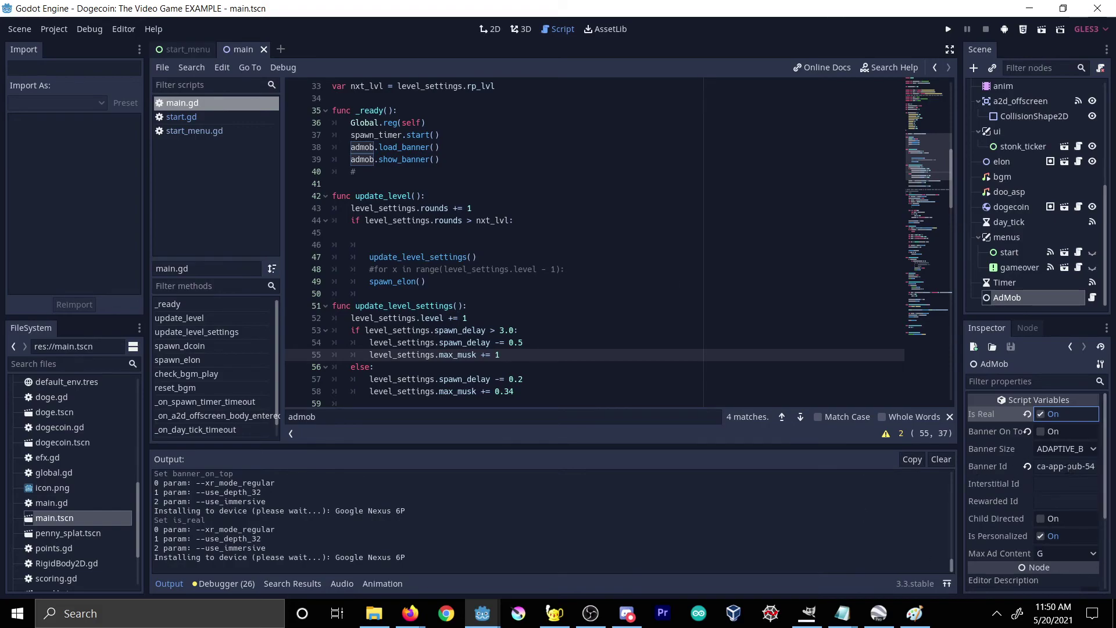
click(1069, 467)
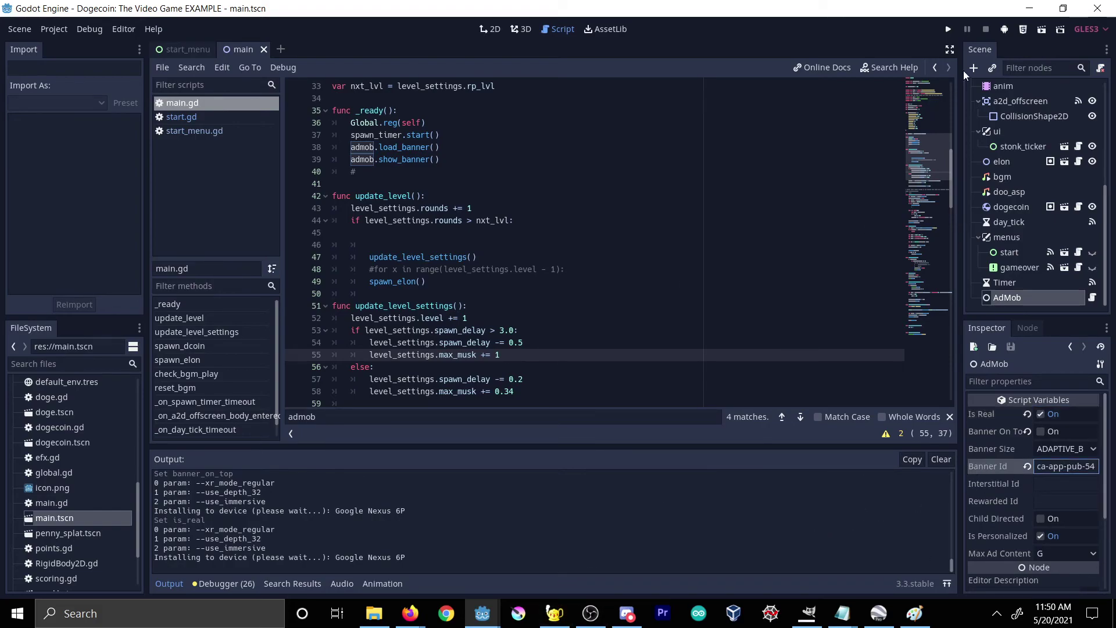
click(1004, 29)
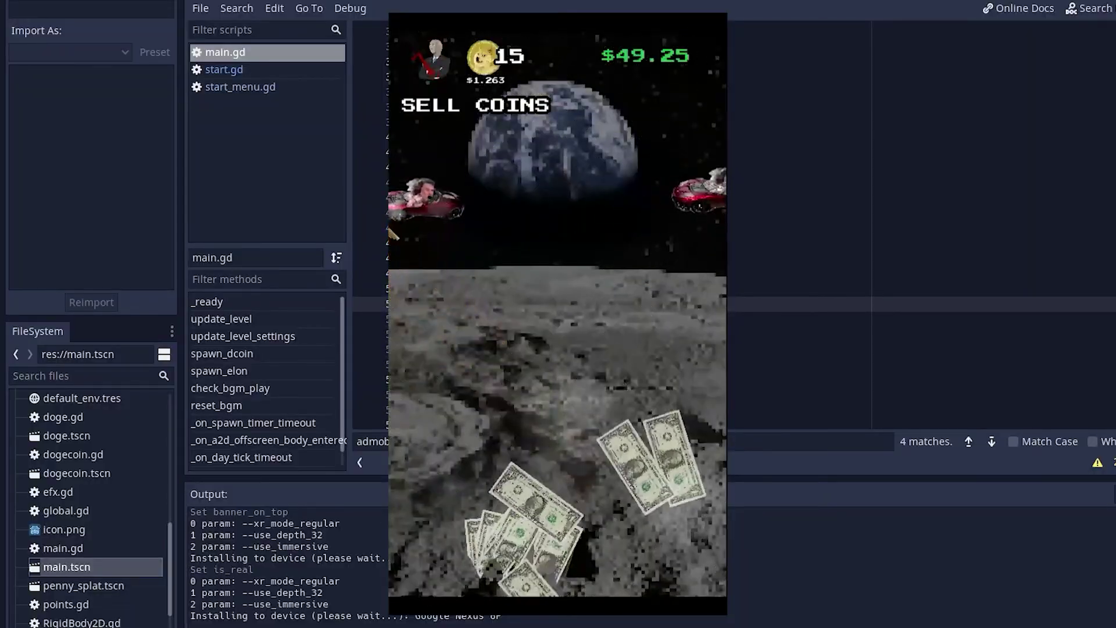